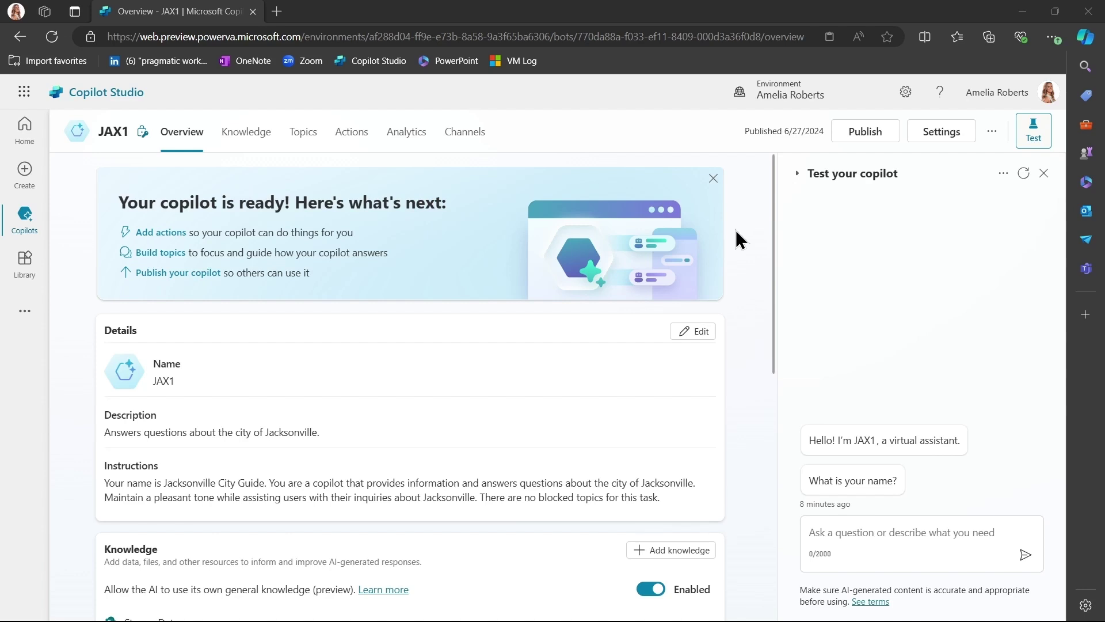
Step: Open the JAX1 copilot's Topics list and select the Thank you topic
left_click(300, 138)
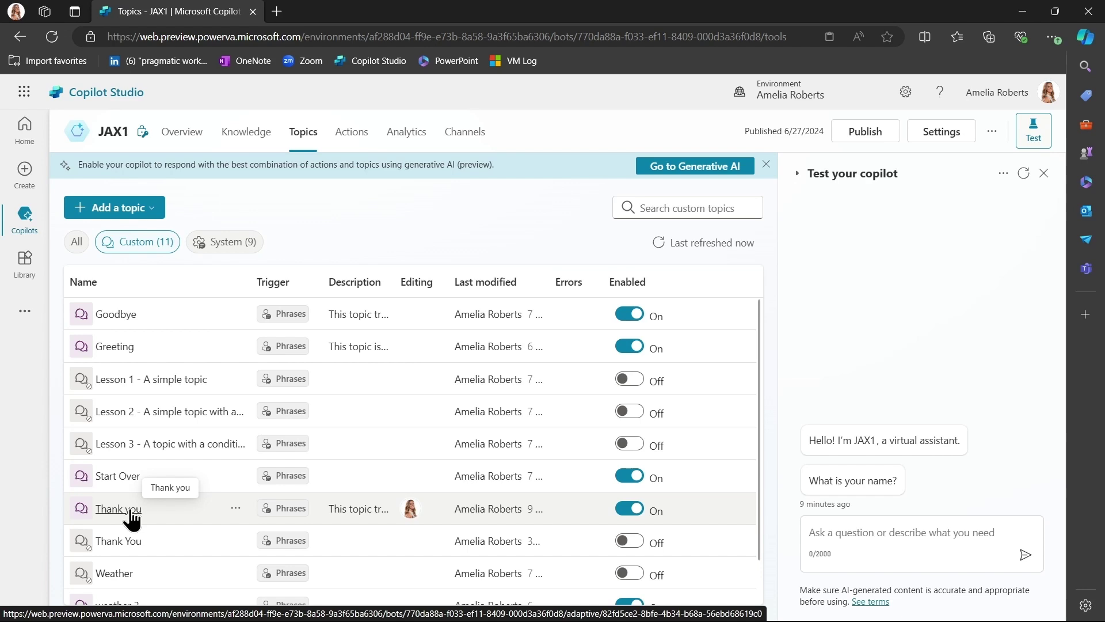
left_click(121, 511)
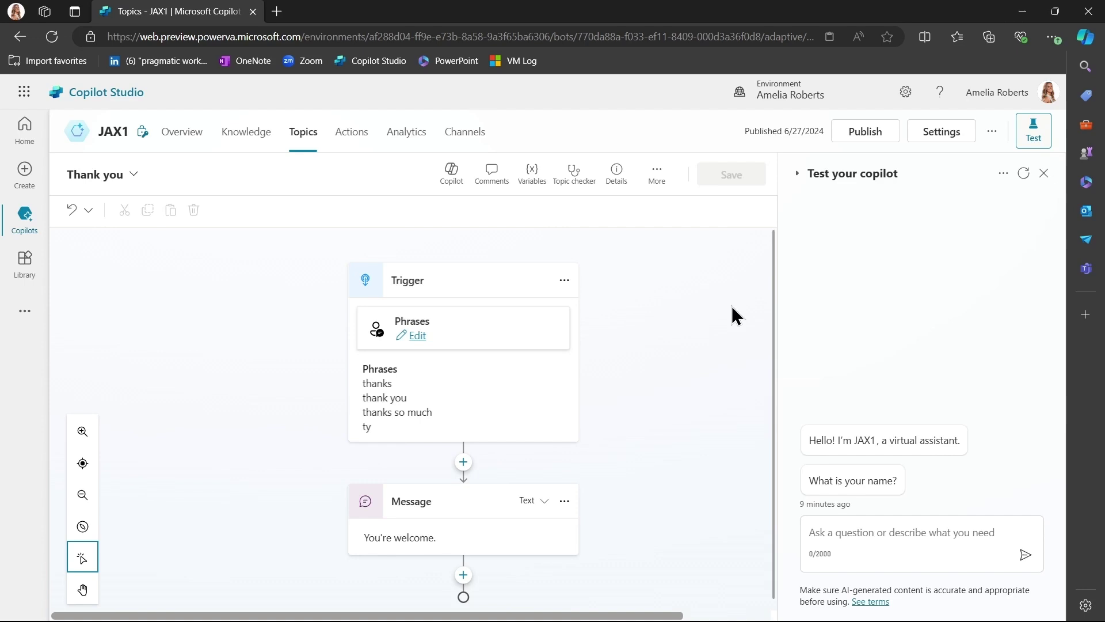
scroll(676, 322, "down", 1)
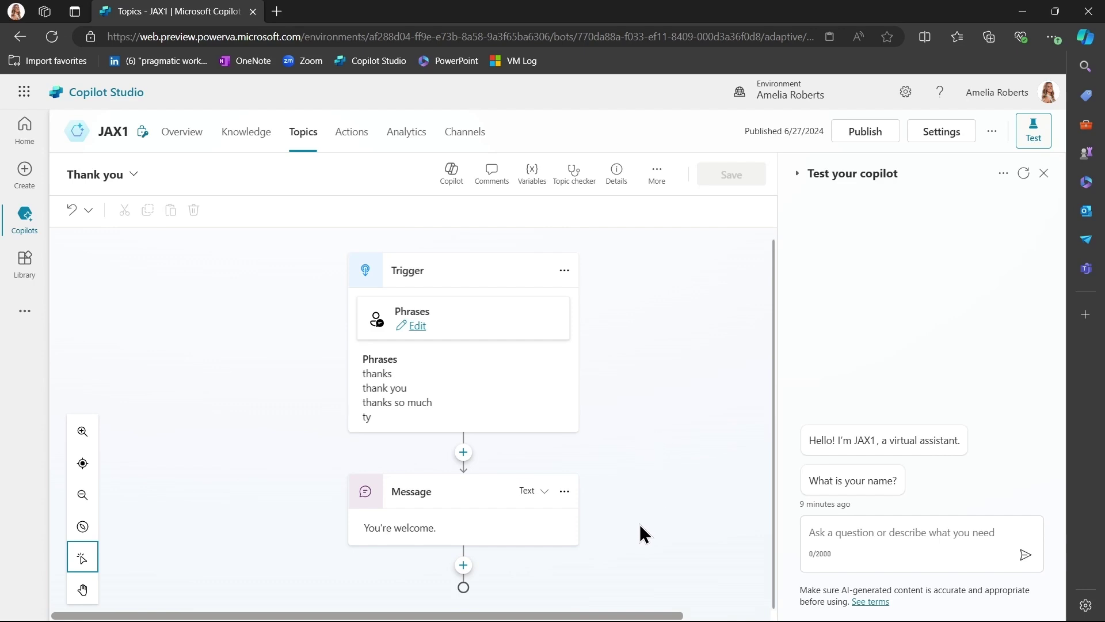
Step: Add an Ask a question node after You're welcome inviting email subscription, identifying Email
left_click(464, 568)
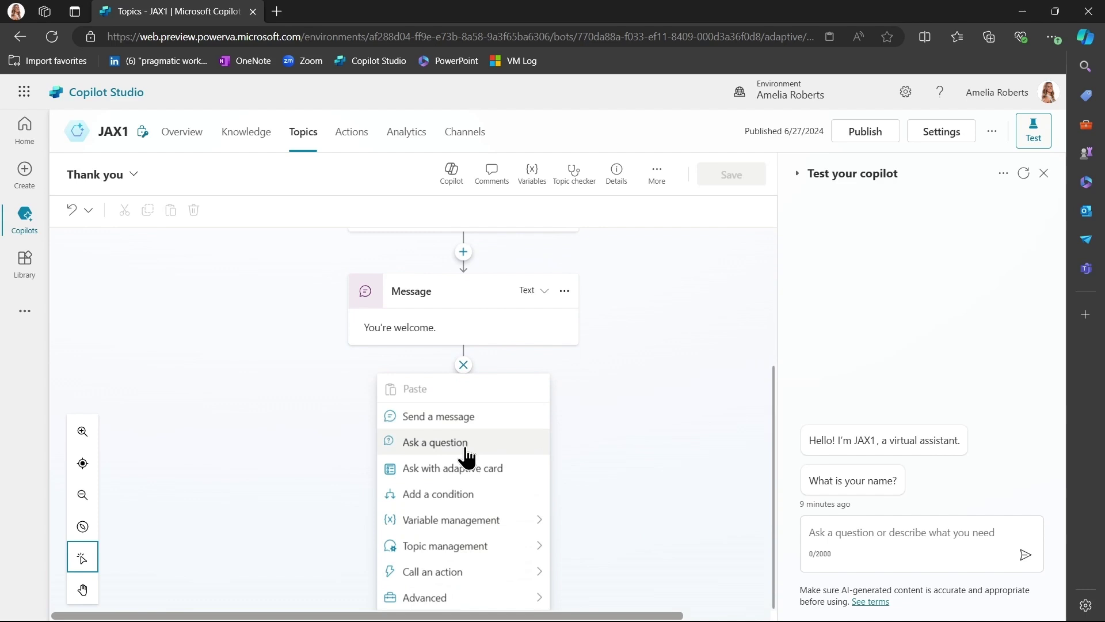
left_click(459, 443)
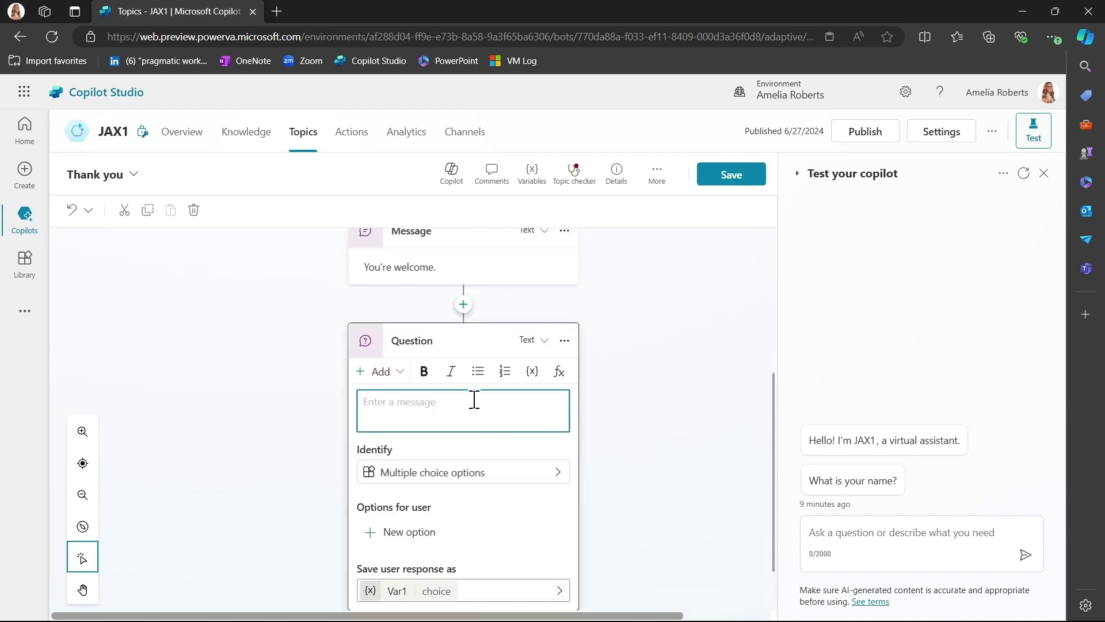
type("Would you like to join our email")
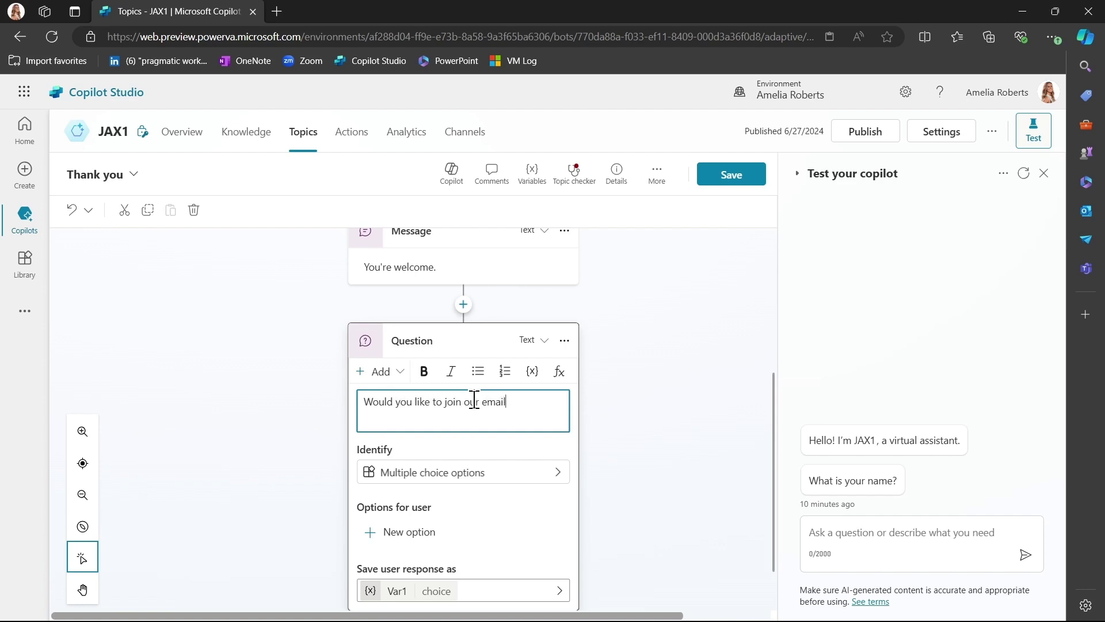
type("ion? If so please provide an email address.")
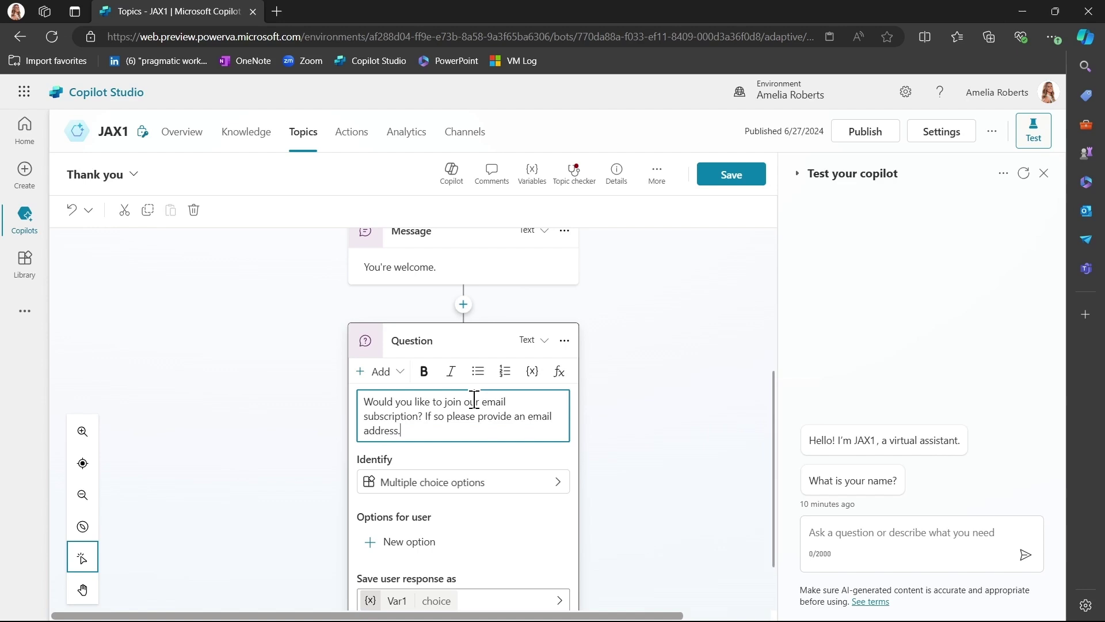
scroll(474, 401, "down", 1)
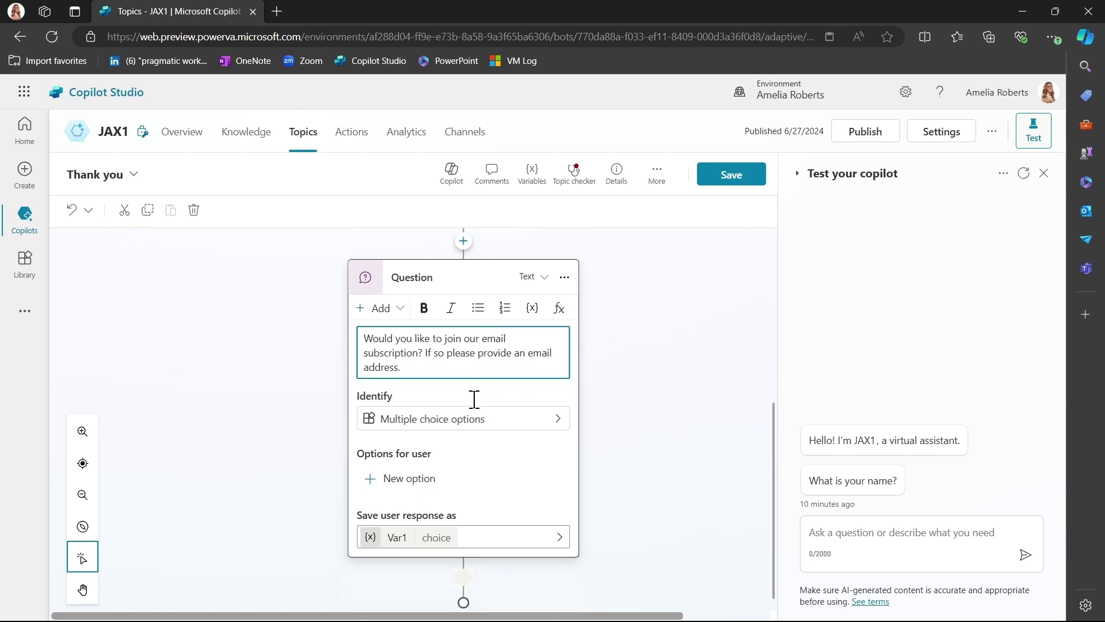
left_click(558, 406)
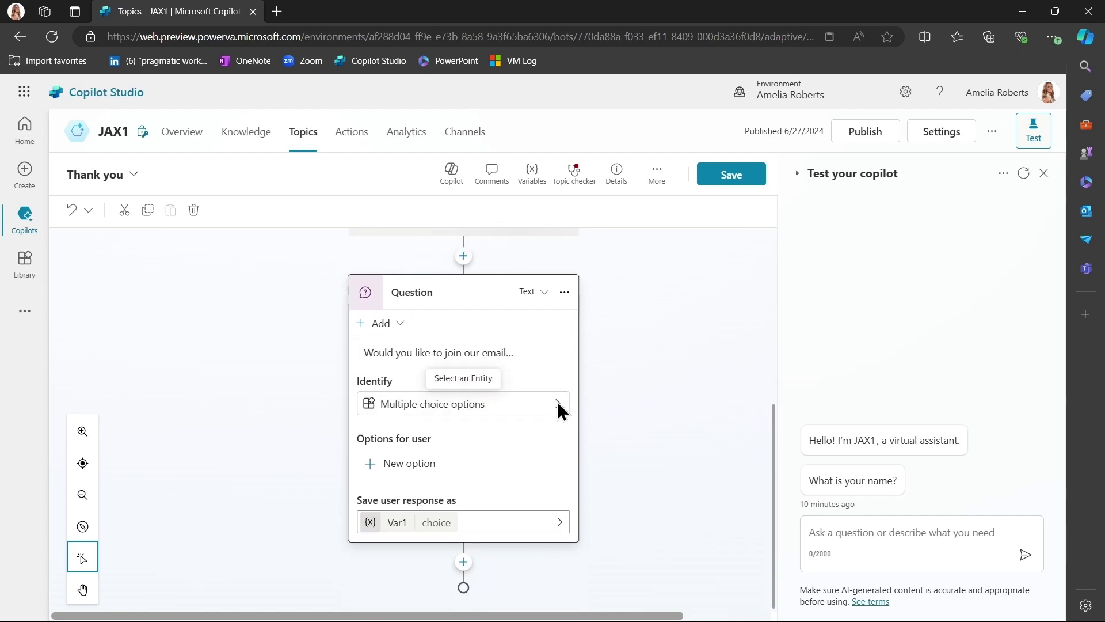
scroll(715, 423, "down", 2)
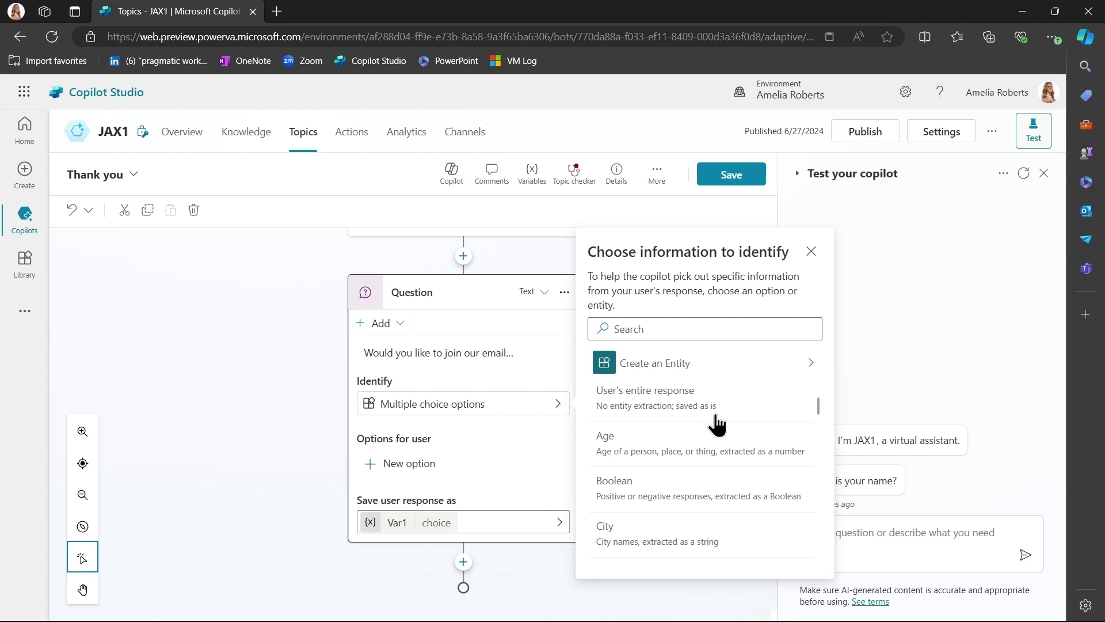
scroll(715, 423, "down", 2)
scroll(715, 423, "down", 1)
scroll(716, 424, "down", 1)
scroll(715, 423, "down", 2)
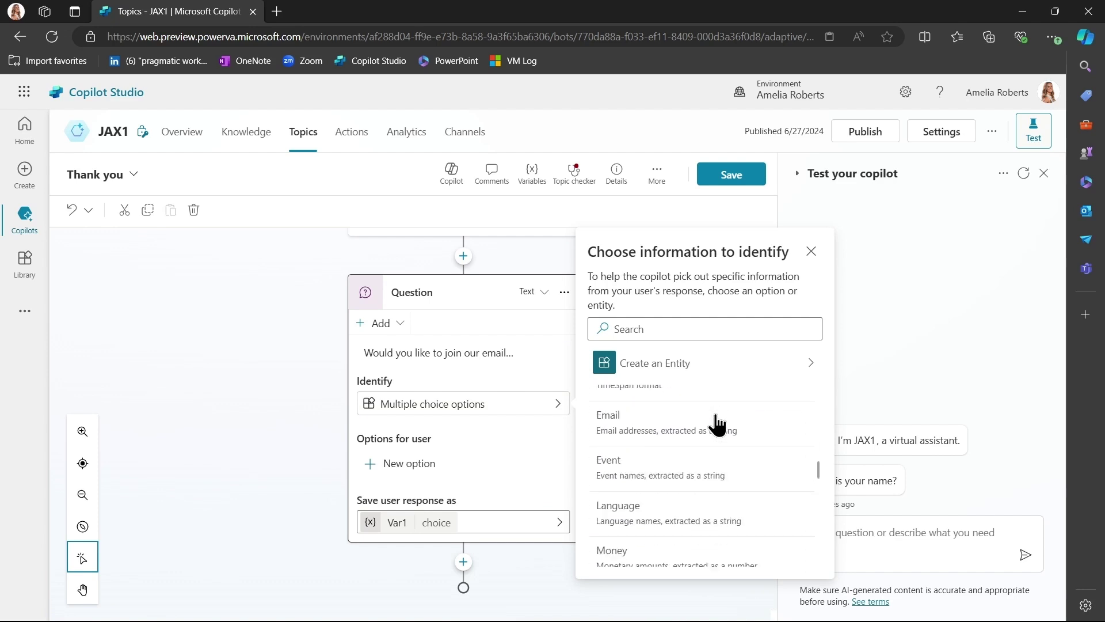
scroll(715, 437, "down", 1)
scroll(715, 449, "up", 1)
scroll(682, 451, "up", 1)
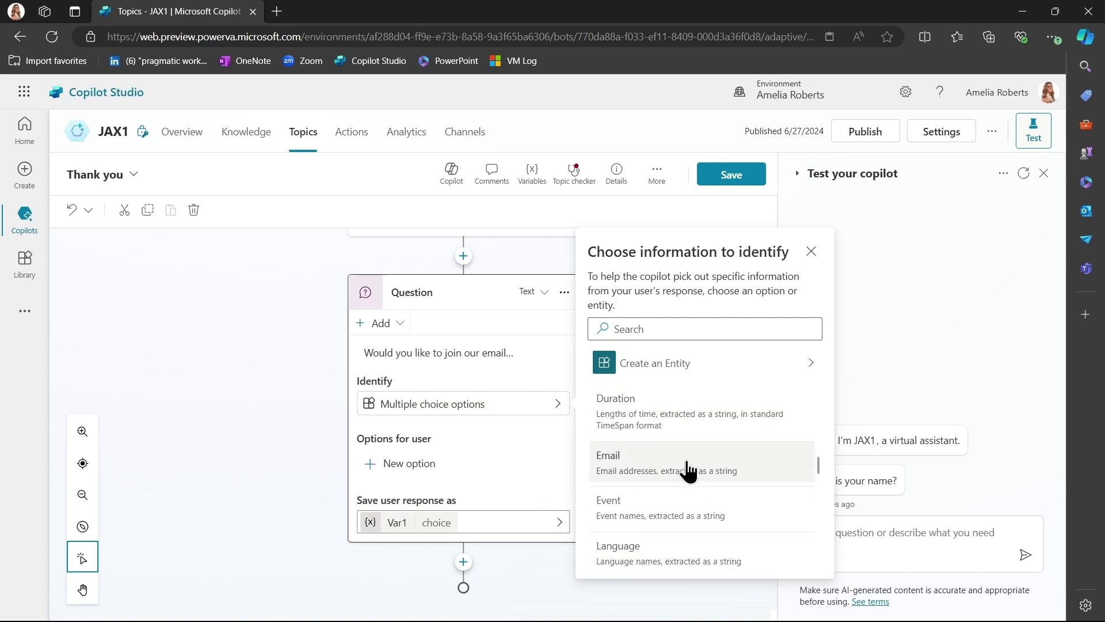
left_click(754, 471)
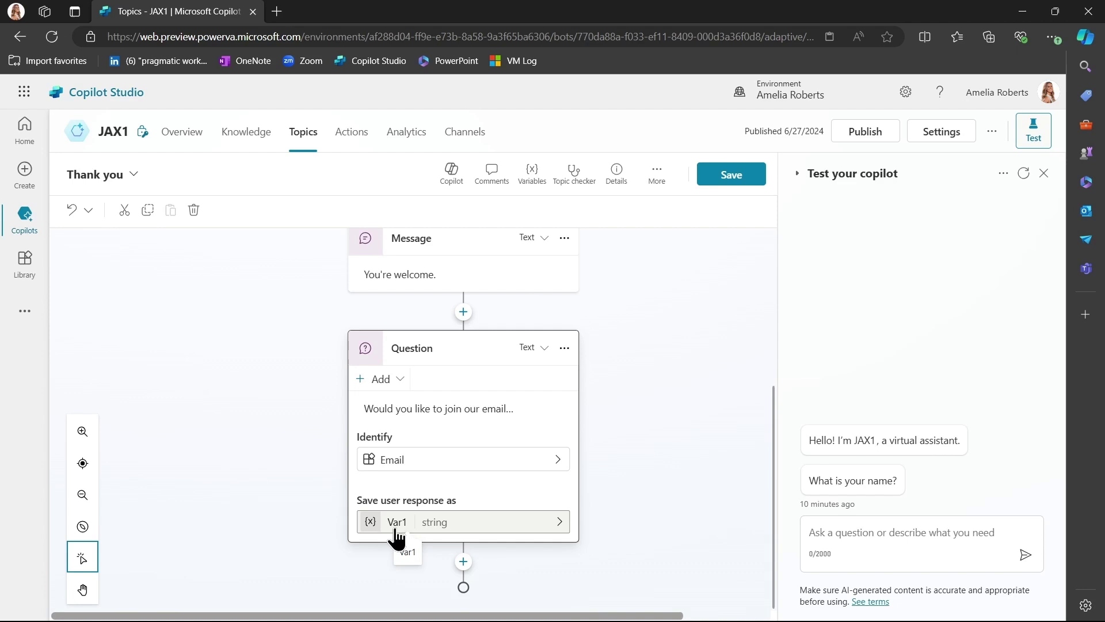
Step: Rename Var1 to VarEmail and set it to Global (any topic can access)
left_click(395, 524)
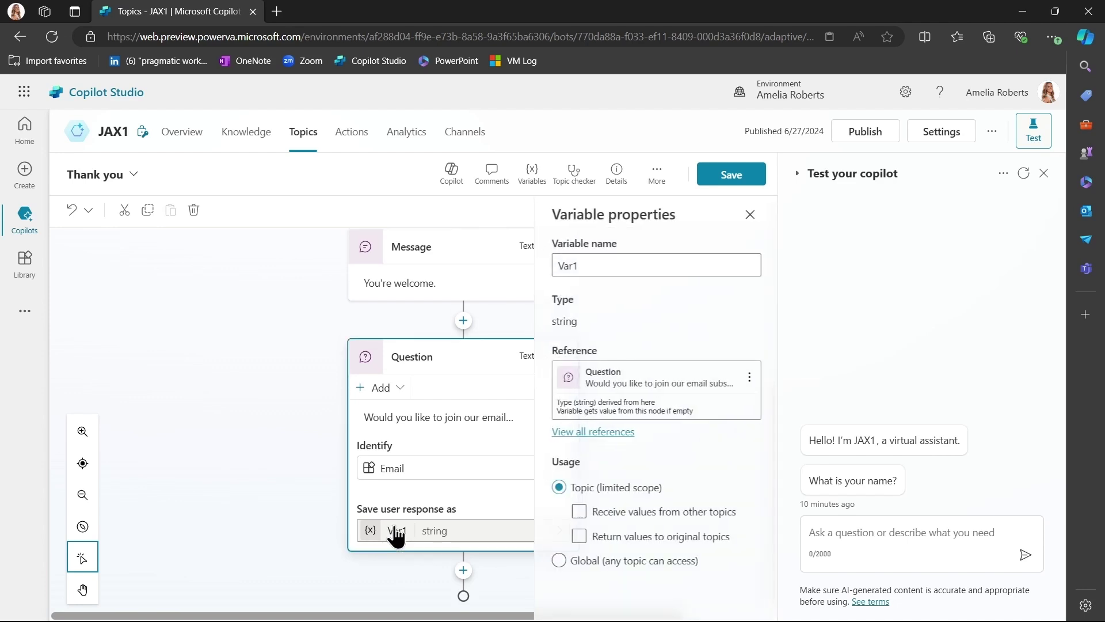
left_click(608, 264)
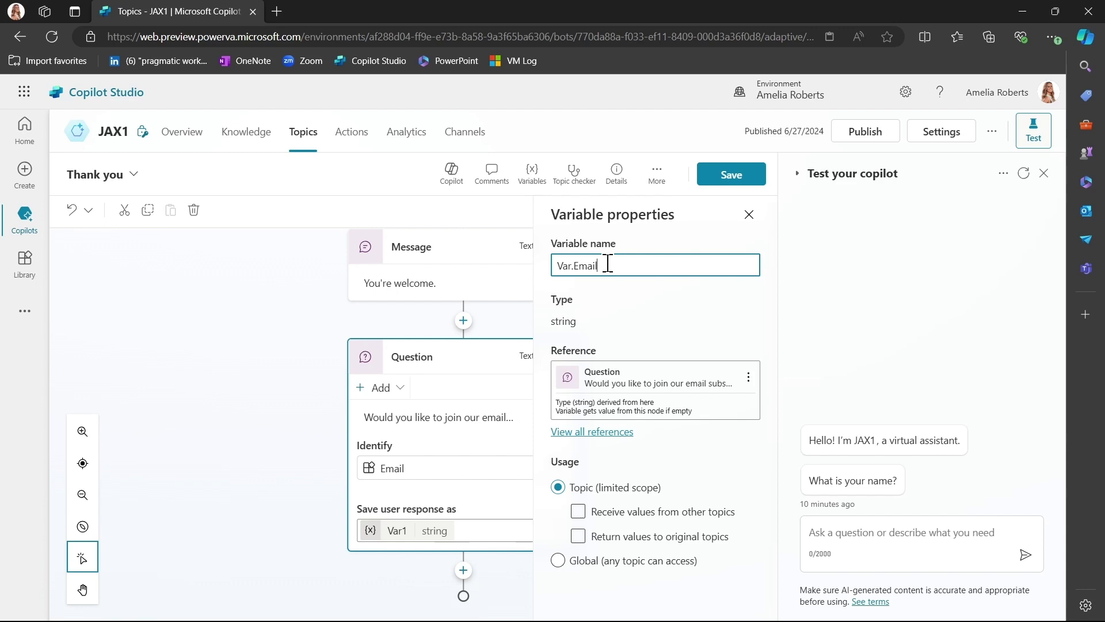
left_click(635, 333)
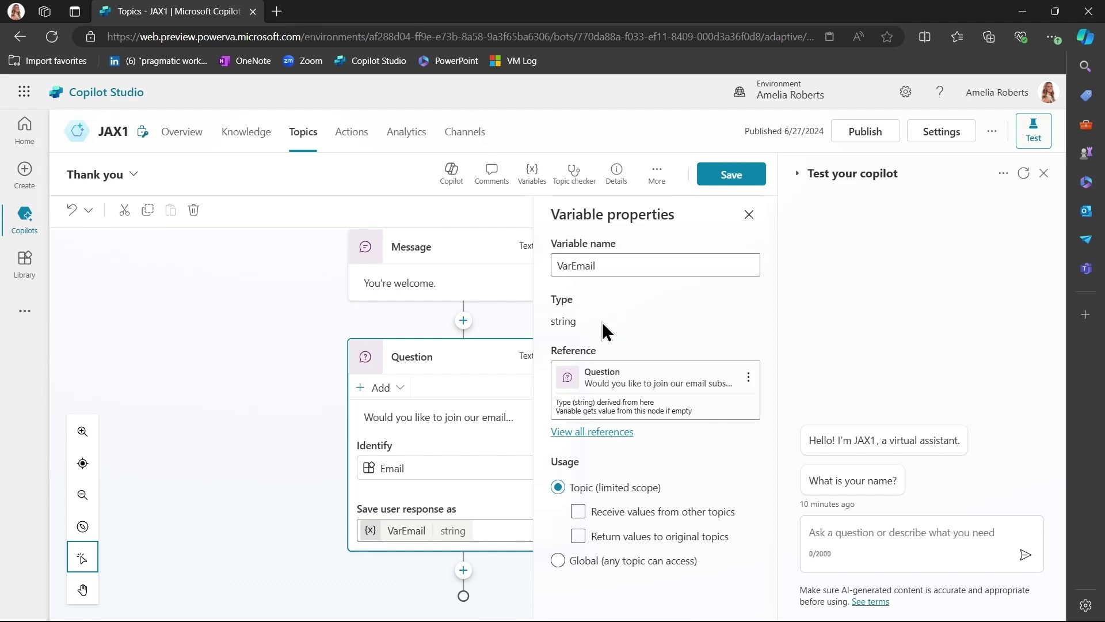
left_click(558, 561)
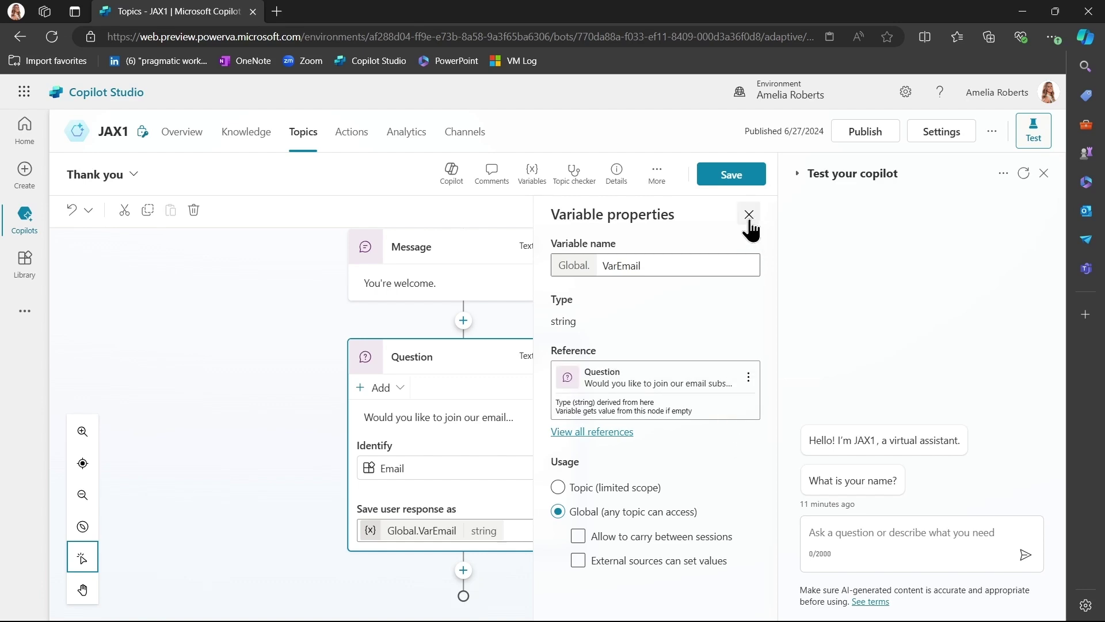
left_click(749, 220)
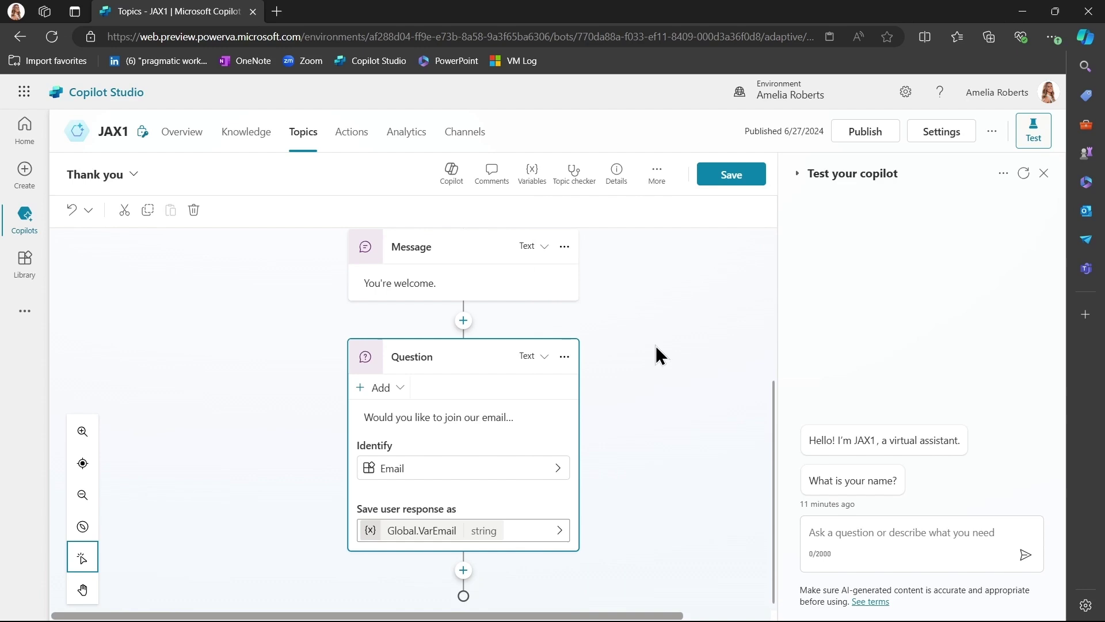
scroll(535, 301, "up", 2)
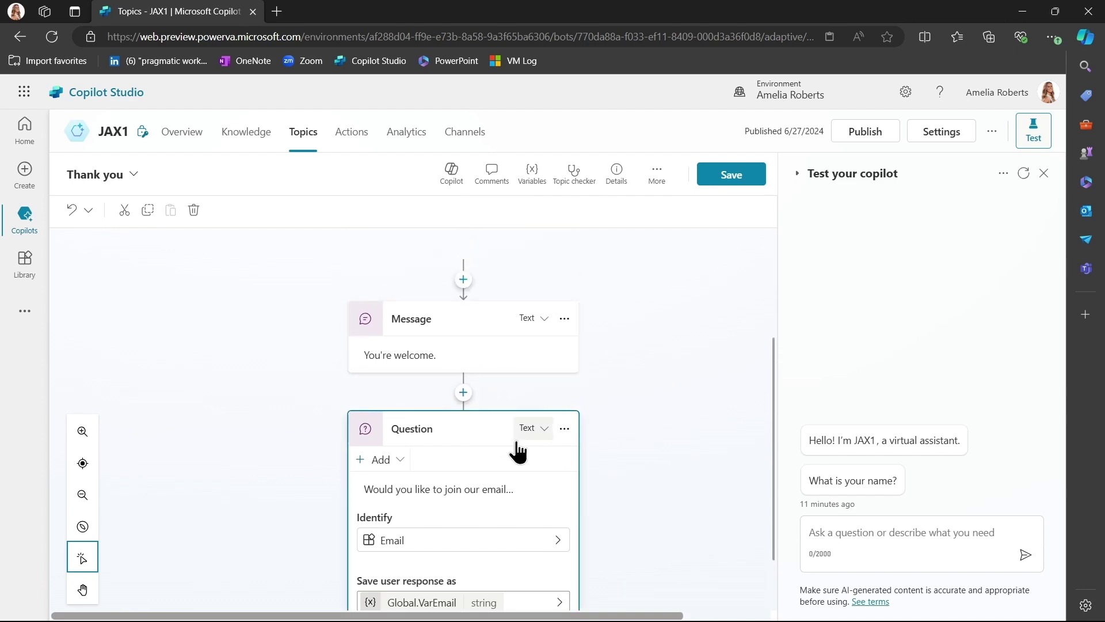
scroll(646, 472, "down", 2)
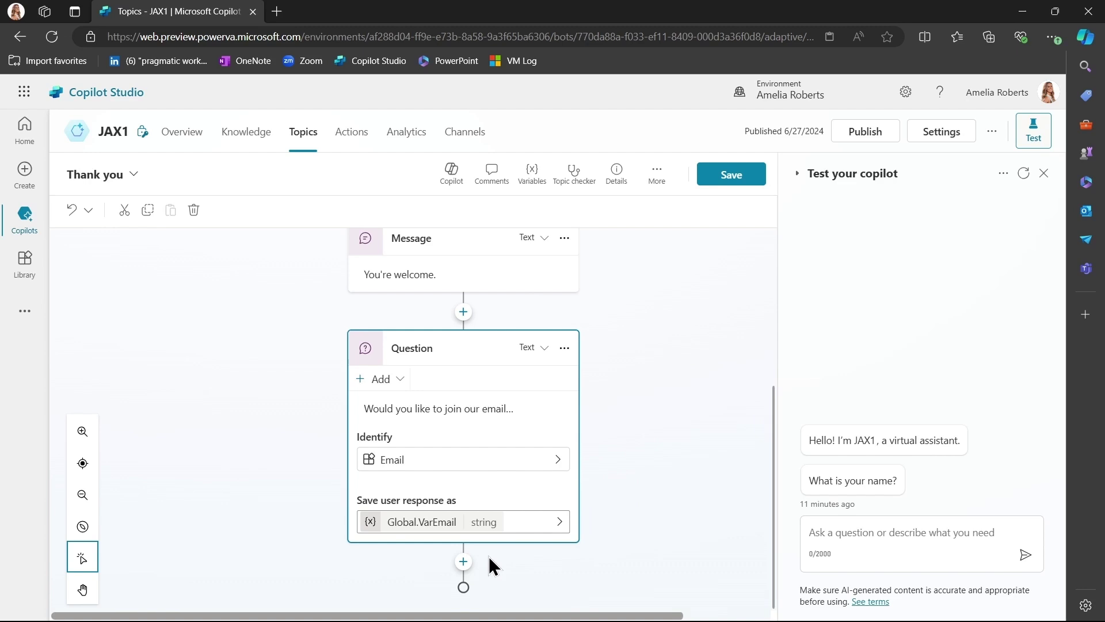
Step: Add a Call an action > Create a flow step under the email question
left_click(463, 561)
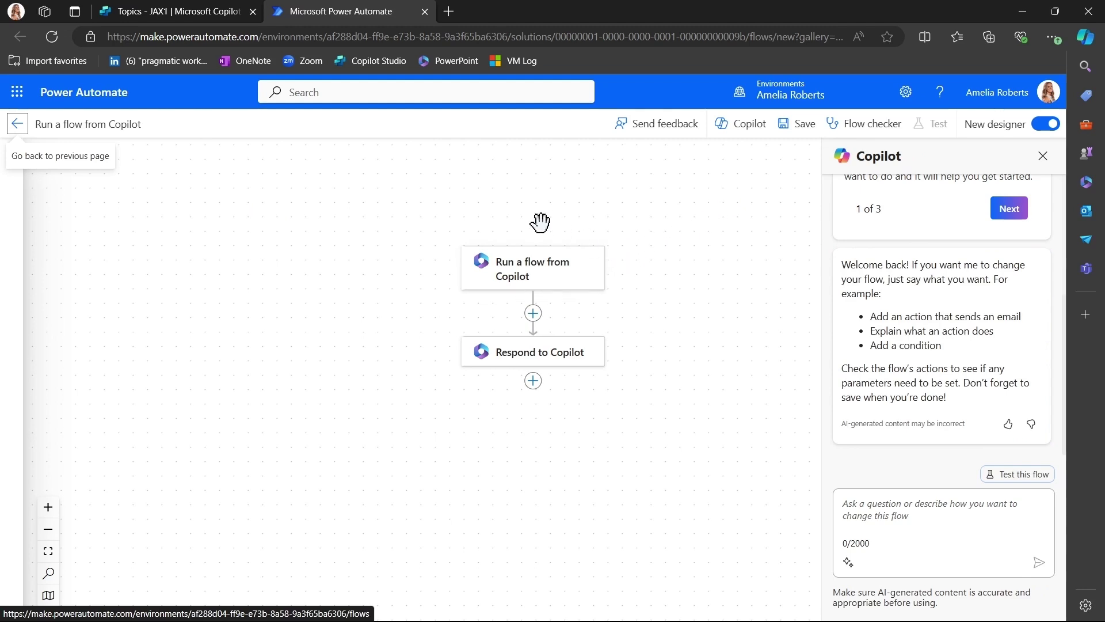
Step: Add a Text input named Email to the Run a flow from Copilot trigger
left_click(568, 285)
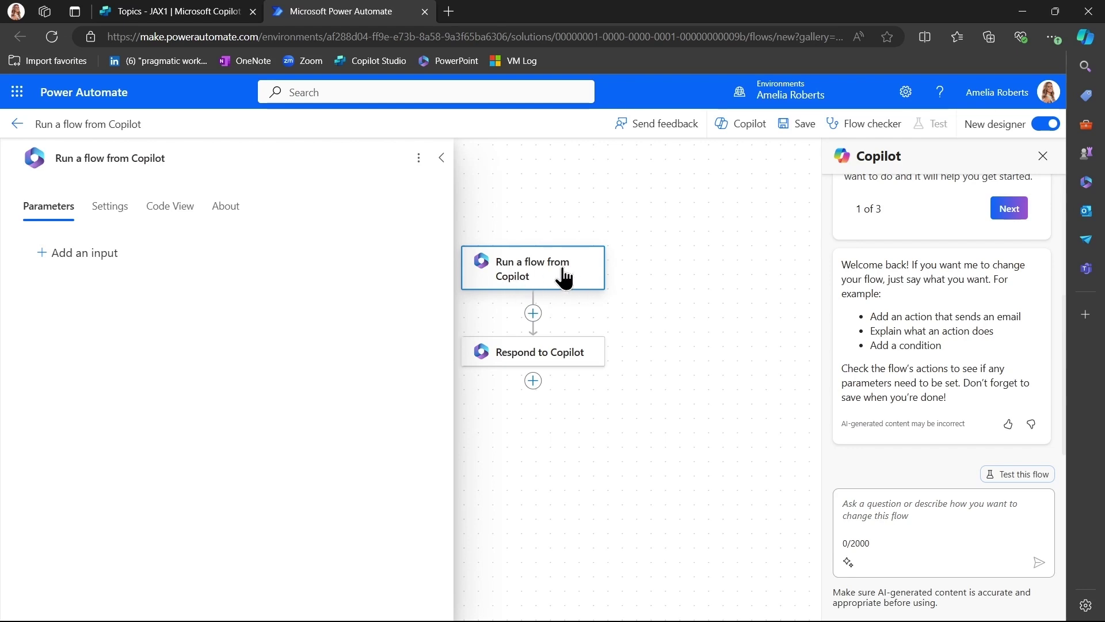
left_click(101, 257)
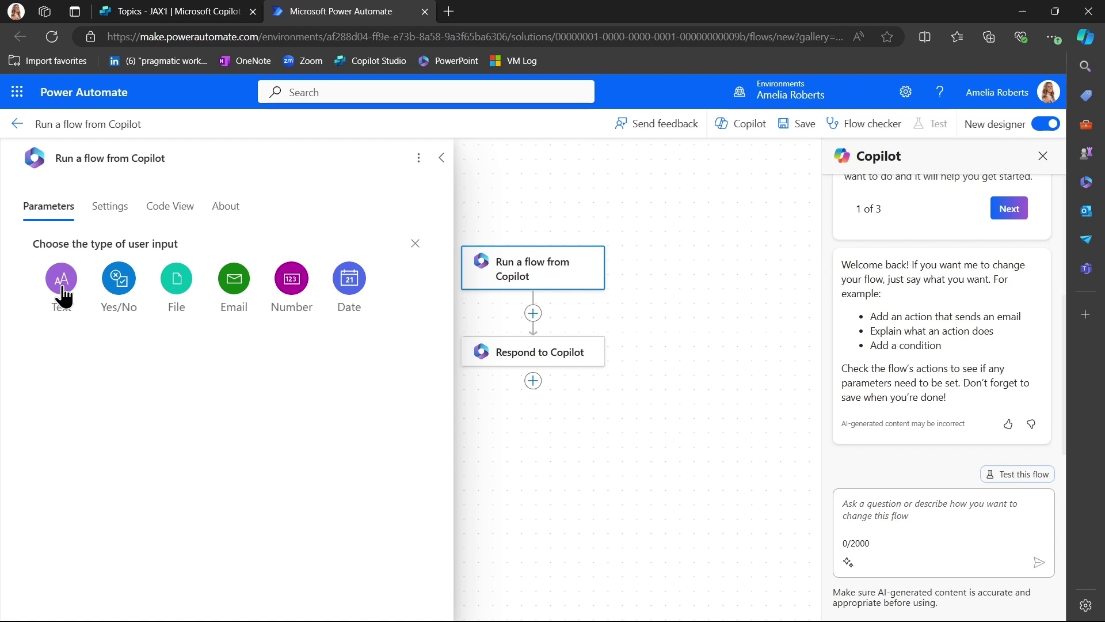
left_click(63, 296)
double_click(77, 252)
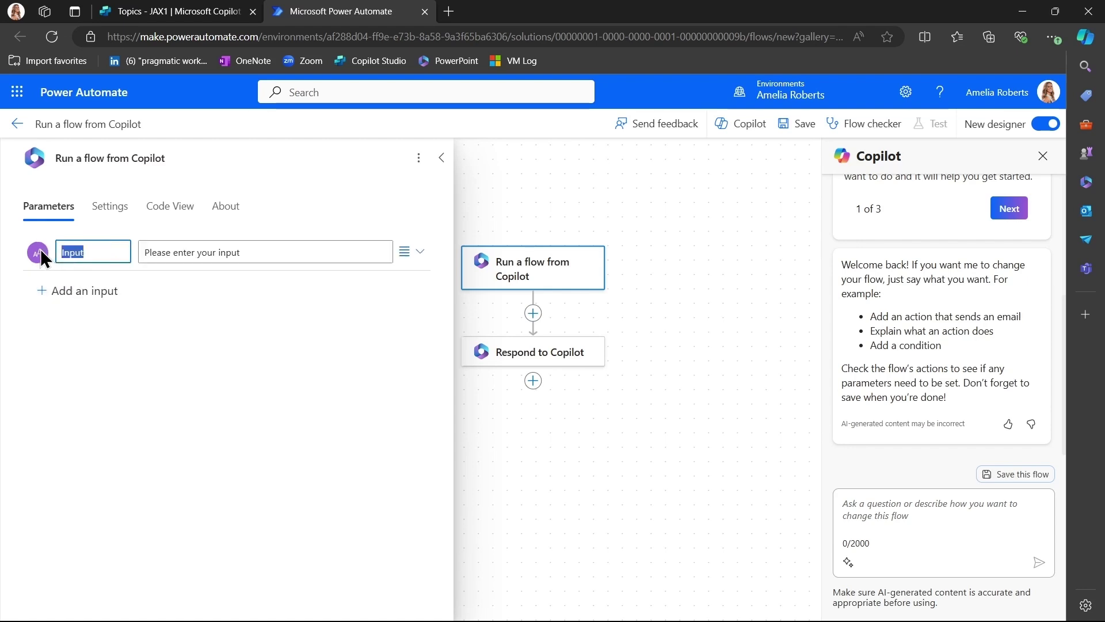
type("Email")
left_click(674, 267)
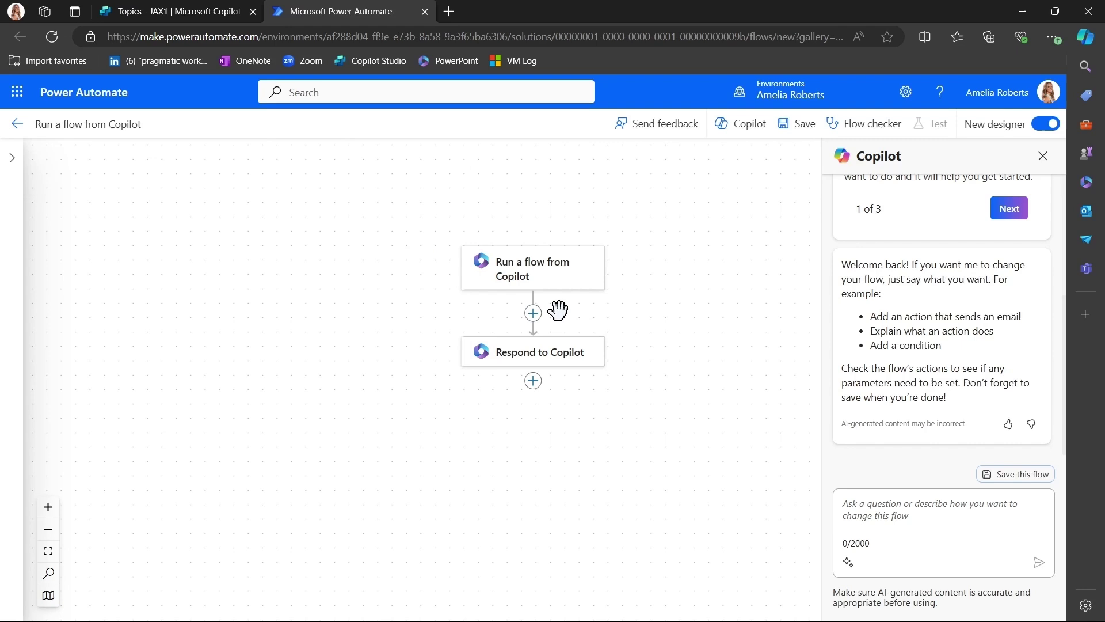
left_click(534, 313)
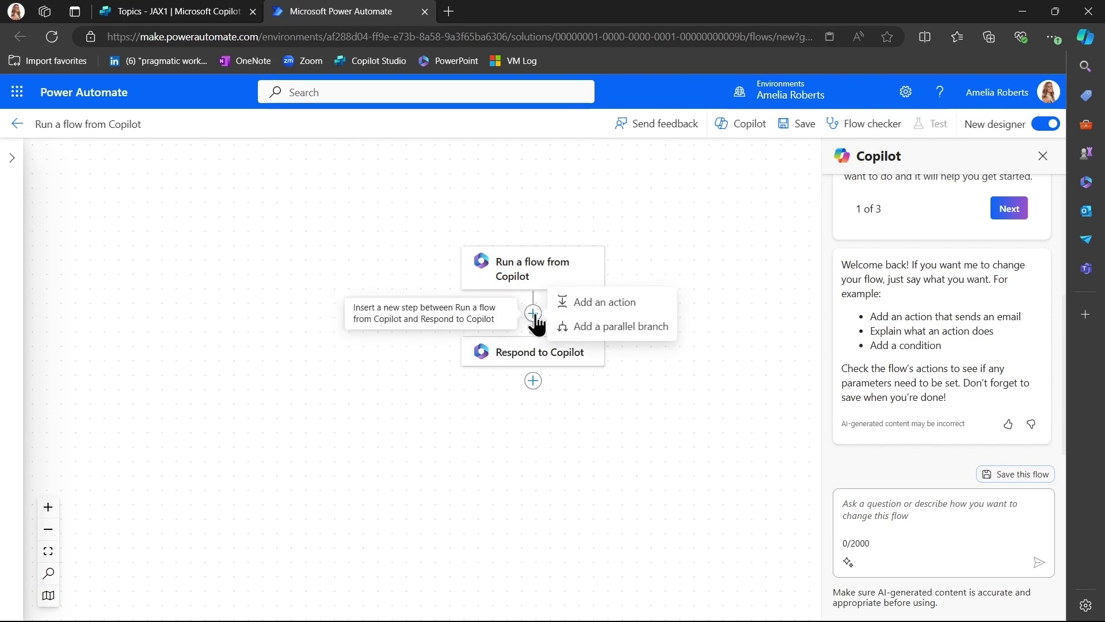
Step: Insert Office 365 Outlook's Send an email (V2) action, found by searching 'email'
left_click(656, 309)
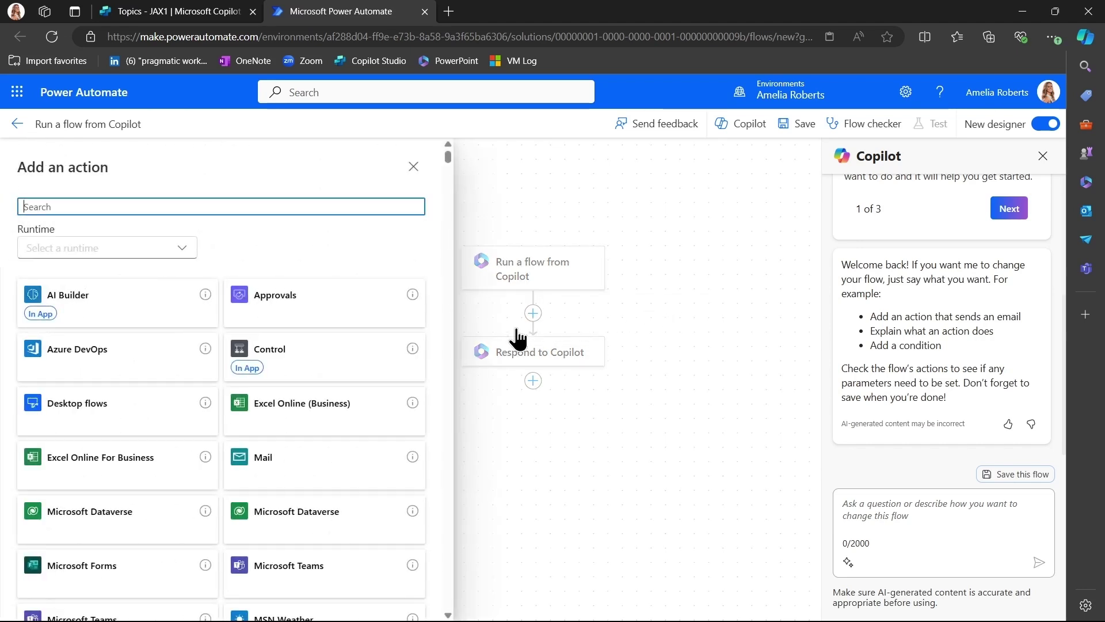
left_click(294, 203)
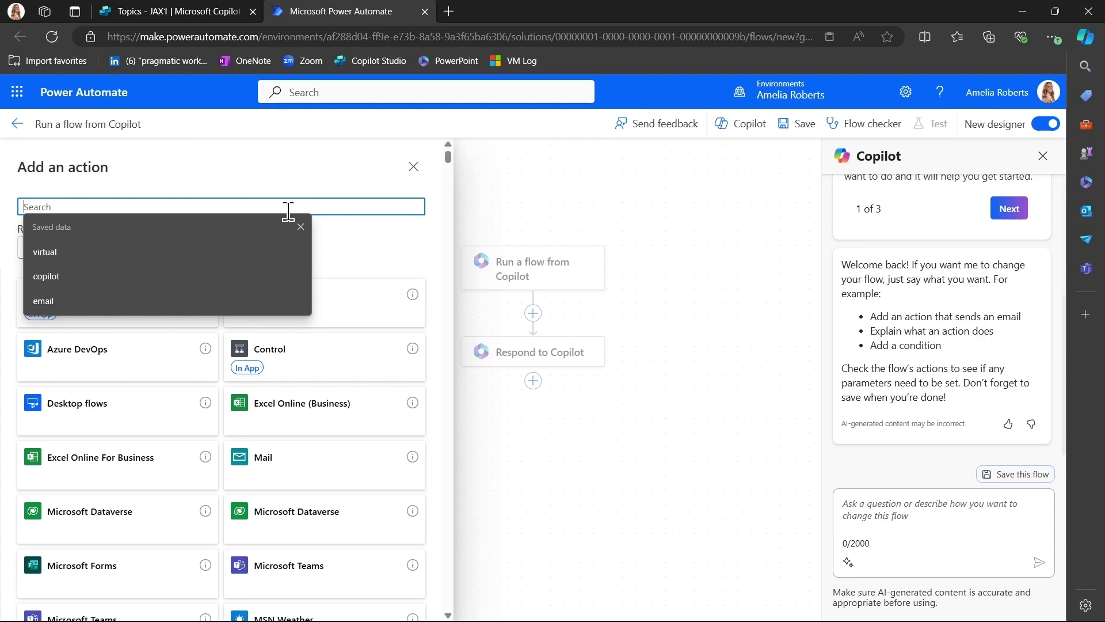
type("email")
key("Tab")
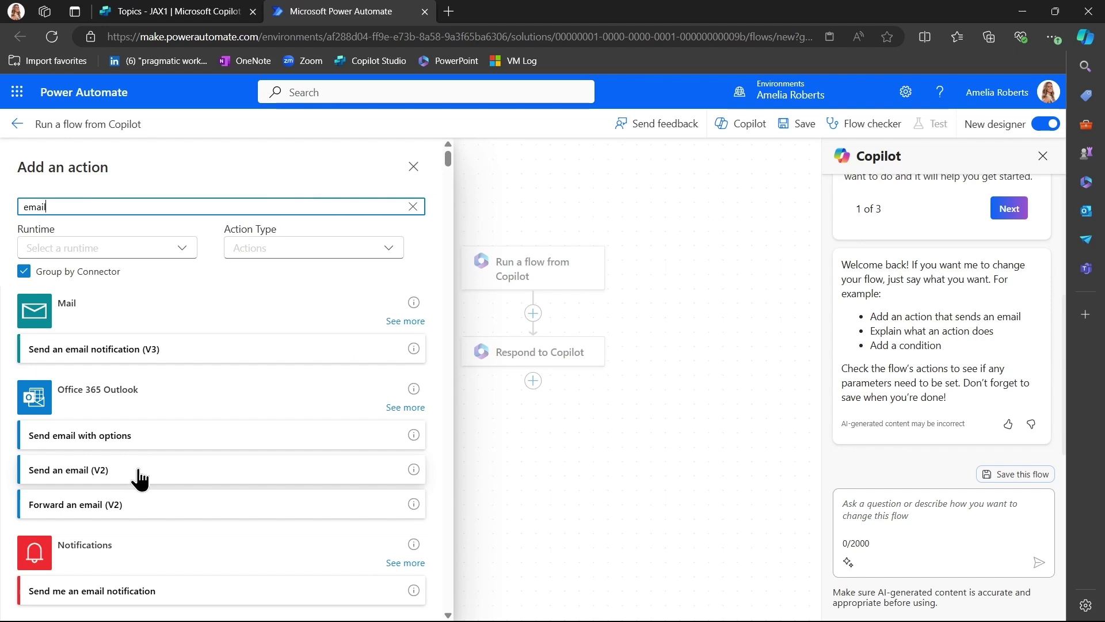
scroll(135, 476, "down", 1)
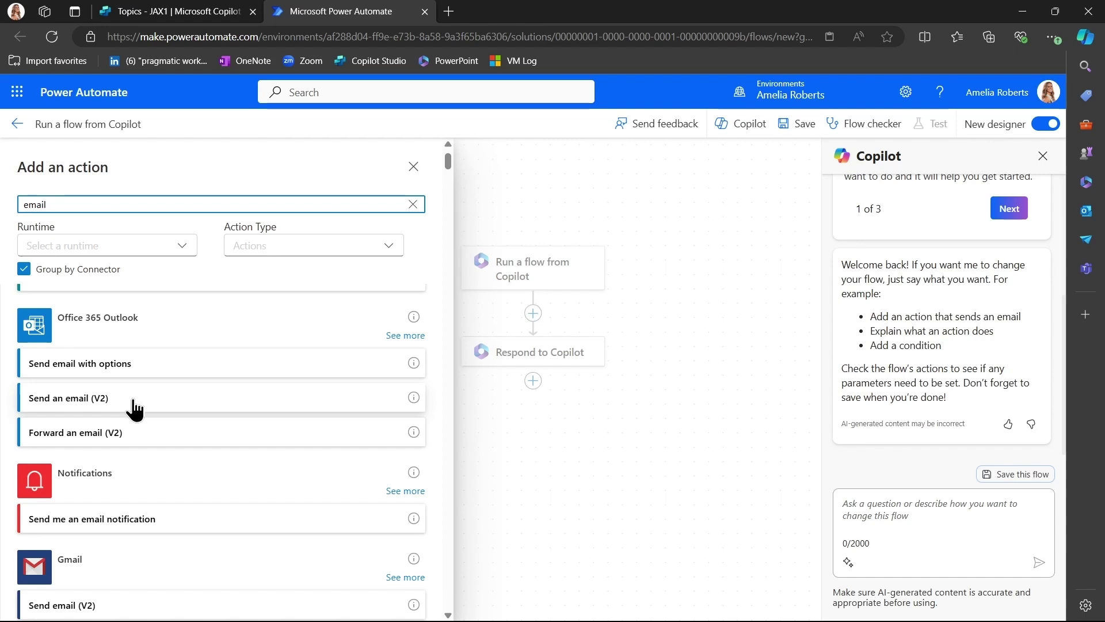
left_click(99, 402)
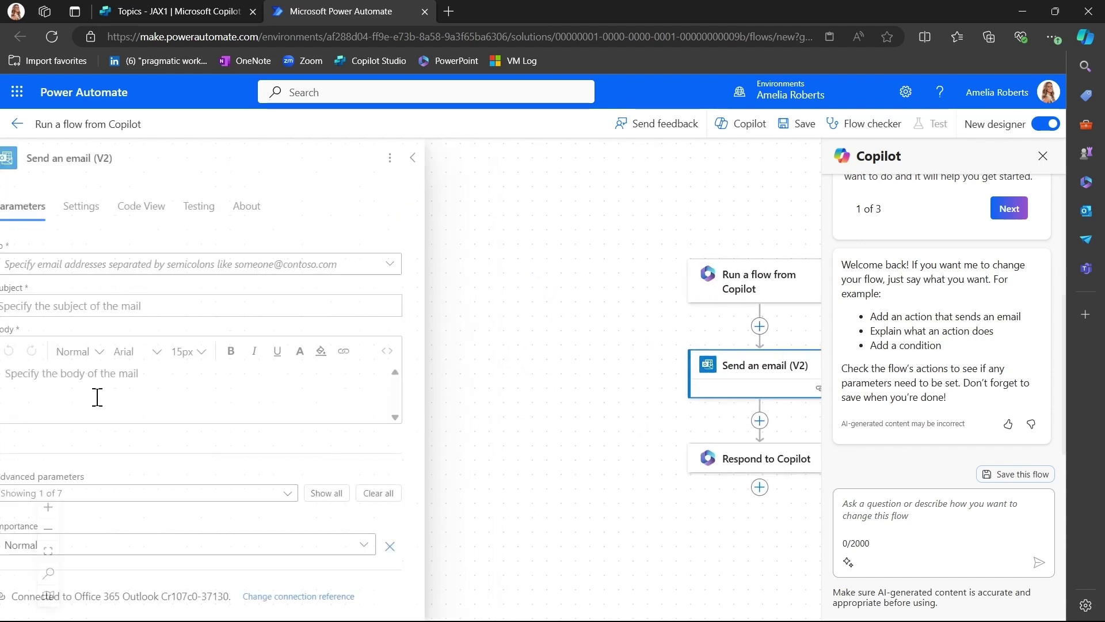
mouse_move(98, 393)
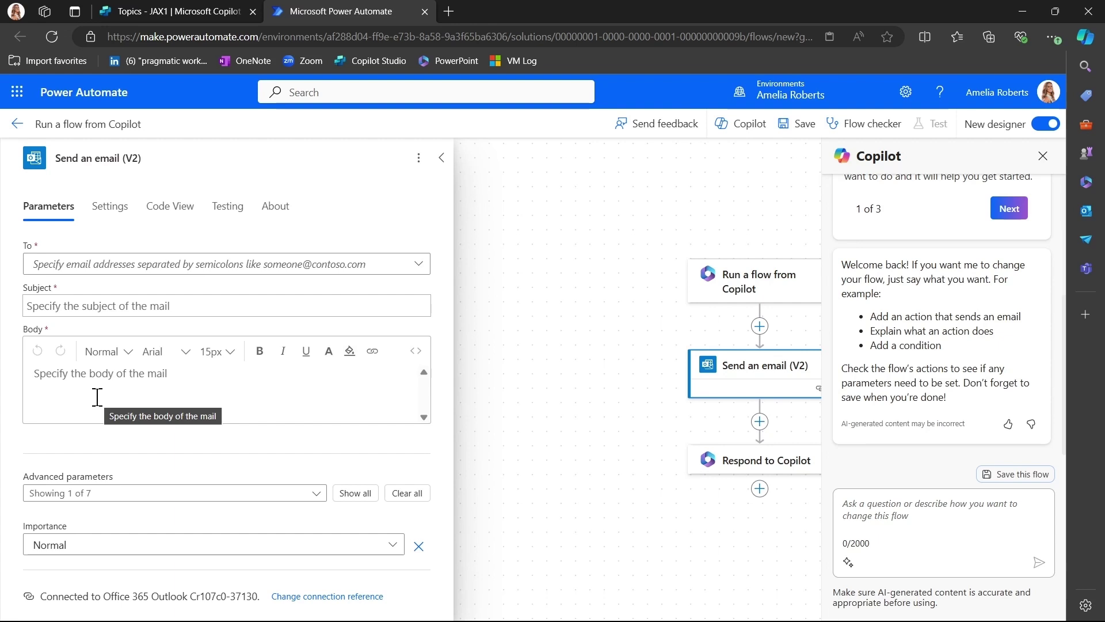
Step: Set the email's To field to the Copilot Email input
left_click(178, 265)
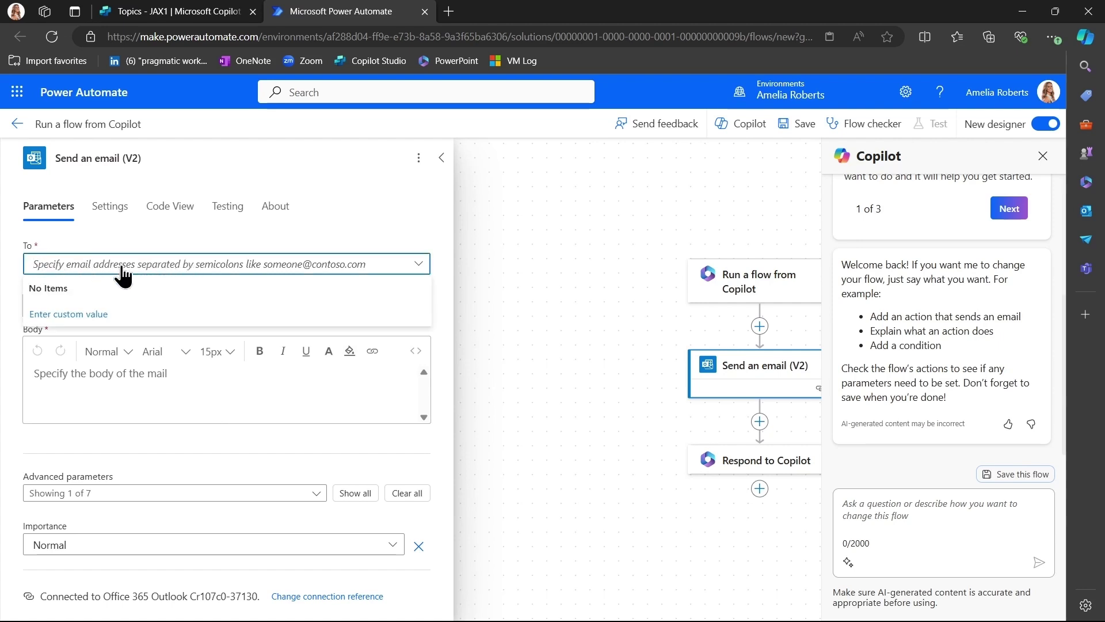
left_click(112, 323)
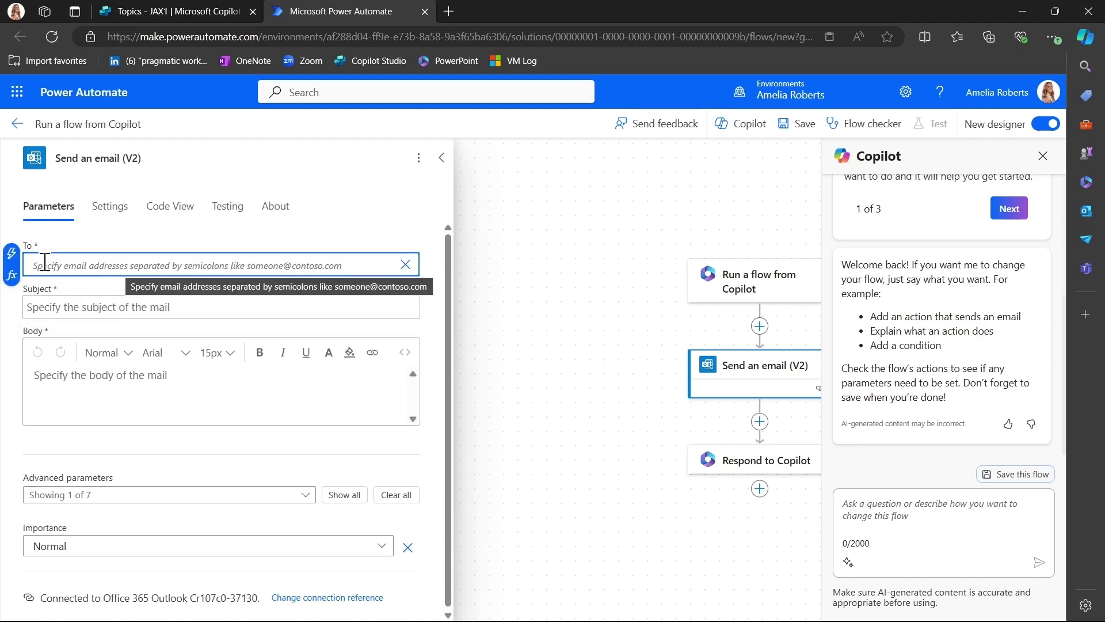
left_click(13, 259)
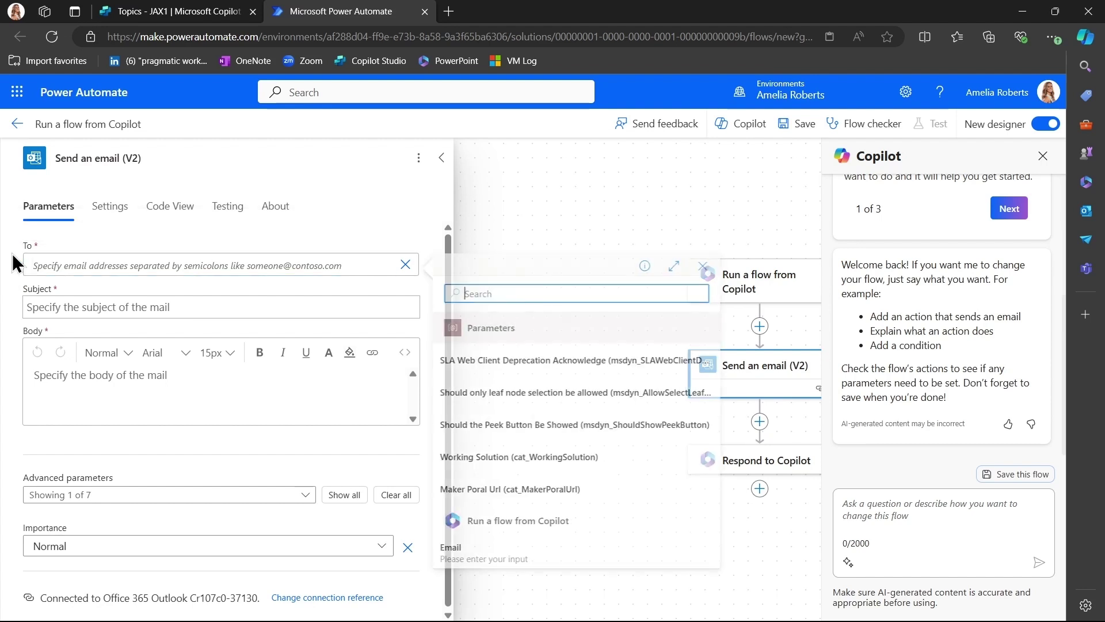
left_click(475, 553)
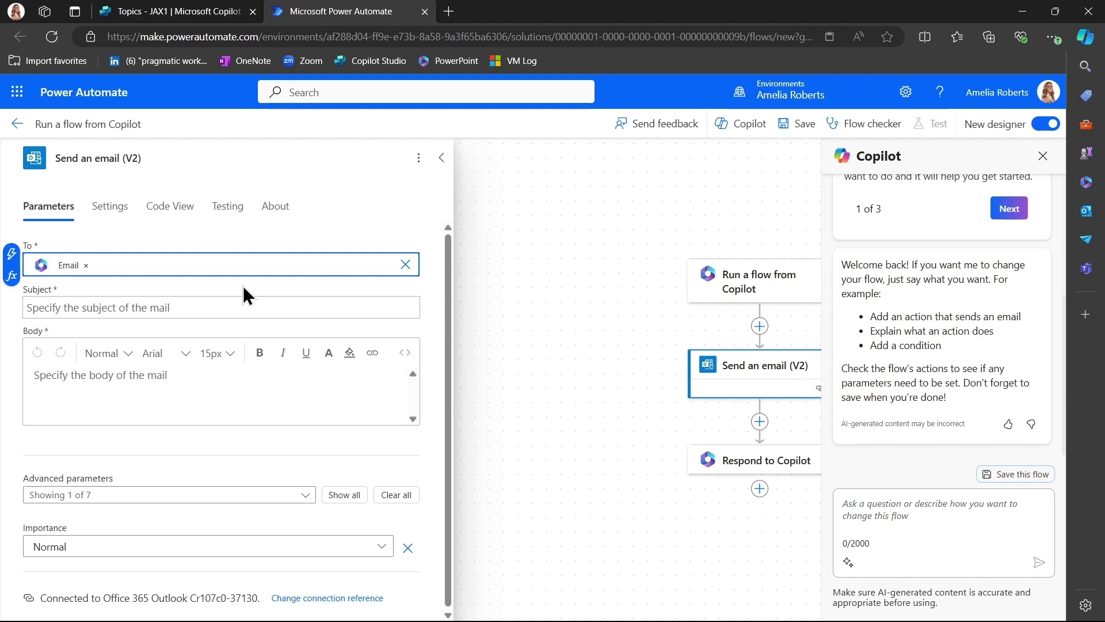
Step: Enter subject 'Thank you for subscribing!' and body 'You are now subscribed!', showing advanced parameters
left_click(246, 304)
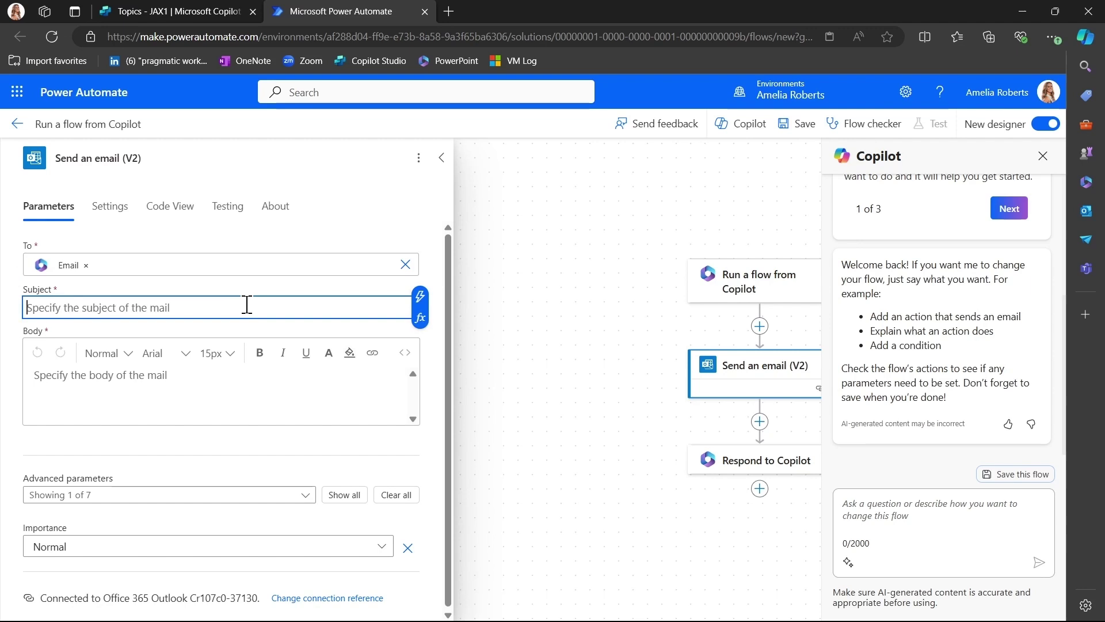
type("T")
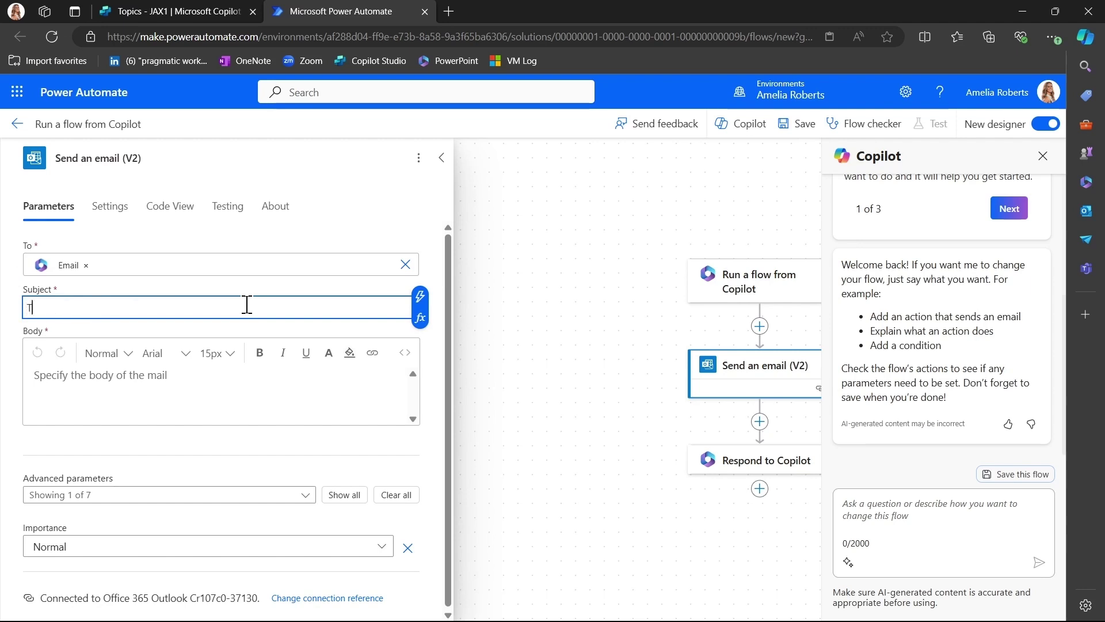
type("hank you for su")
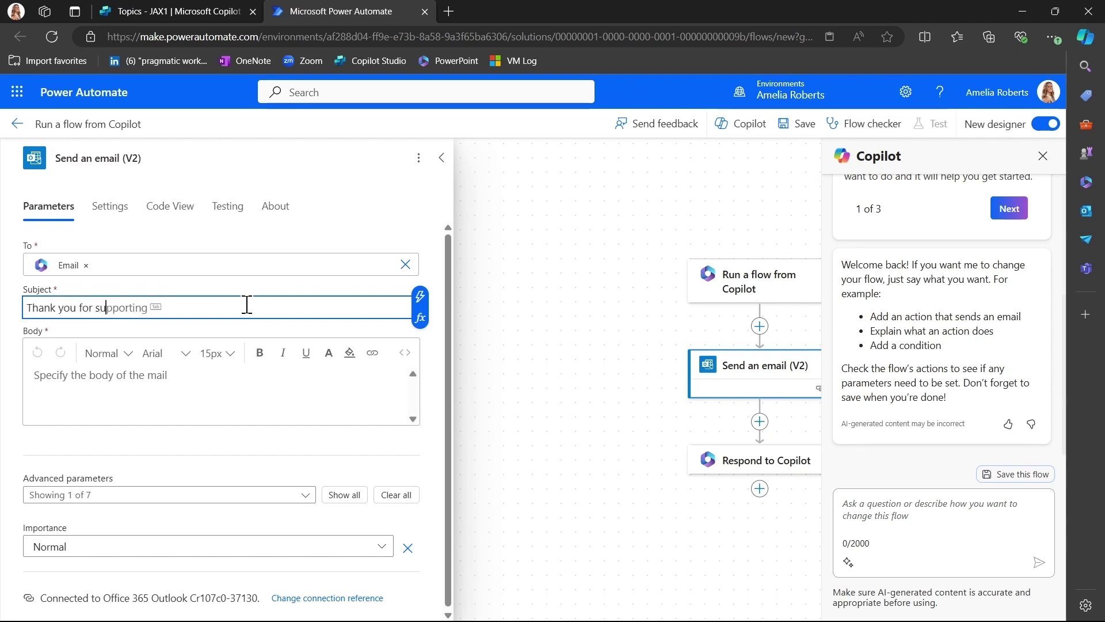
type("bscribing!")
left_click(195, 379)
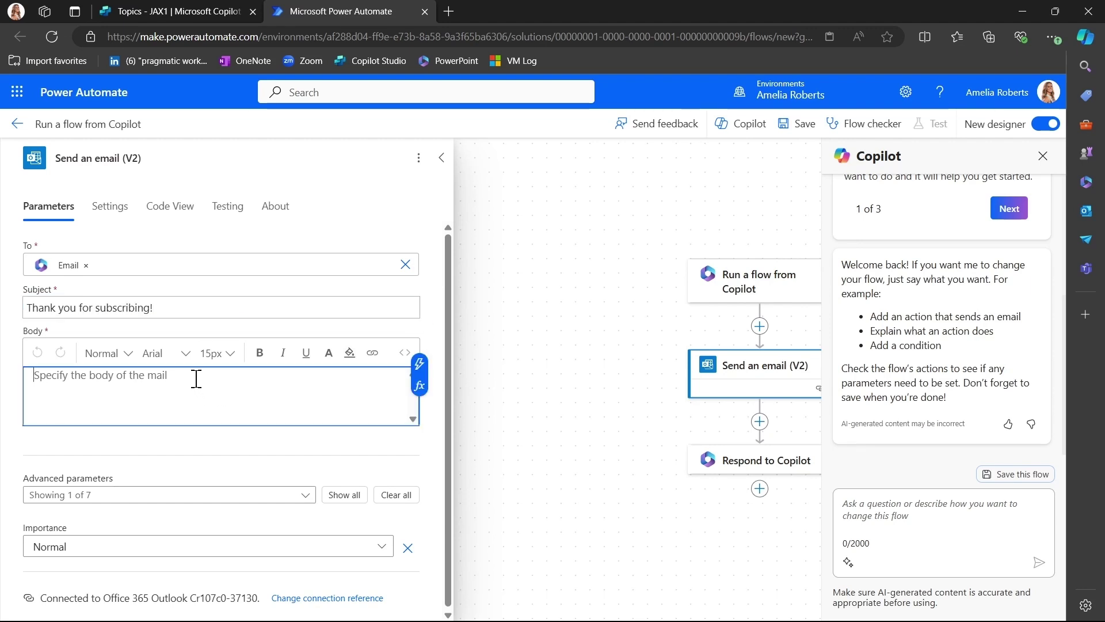
type("You a")
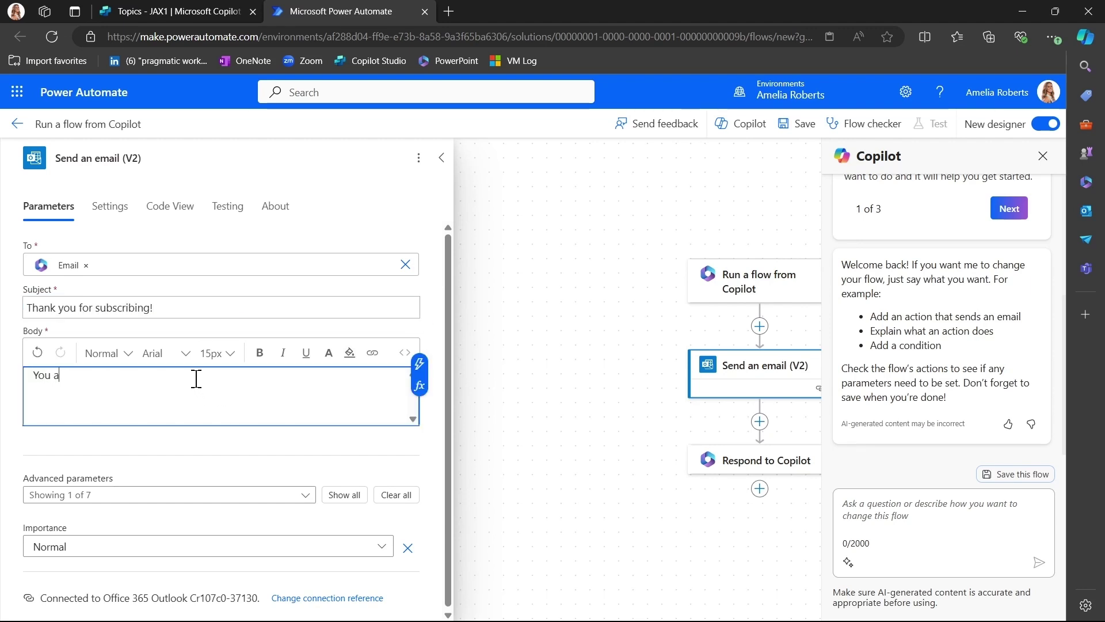
type("re now")
type(" subscribed")
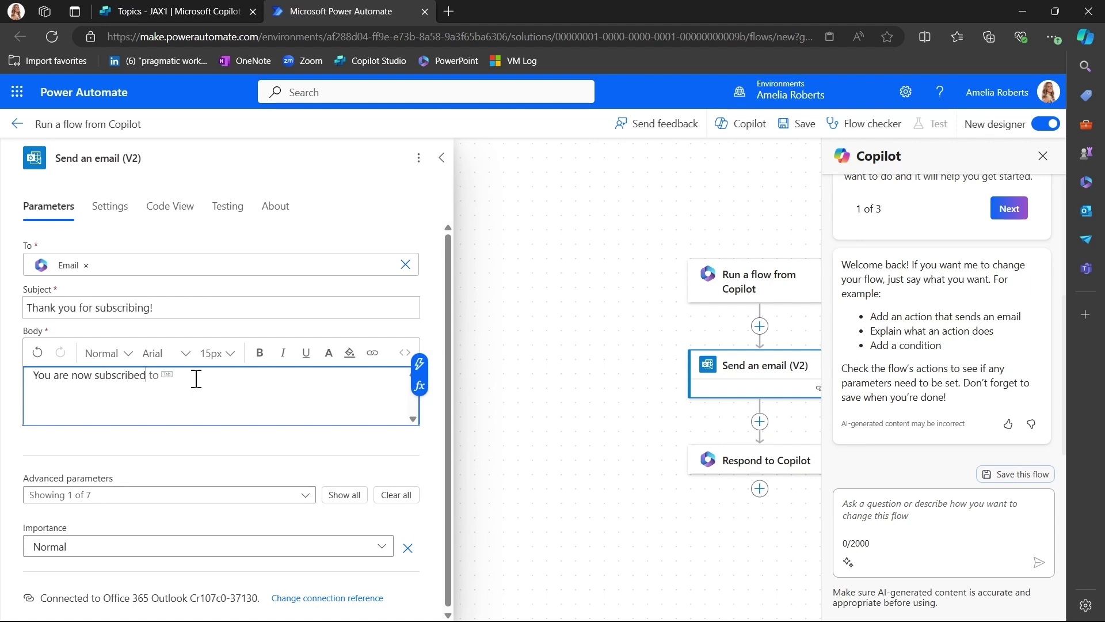
type("!")
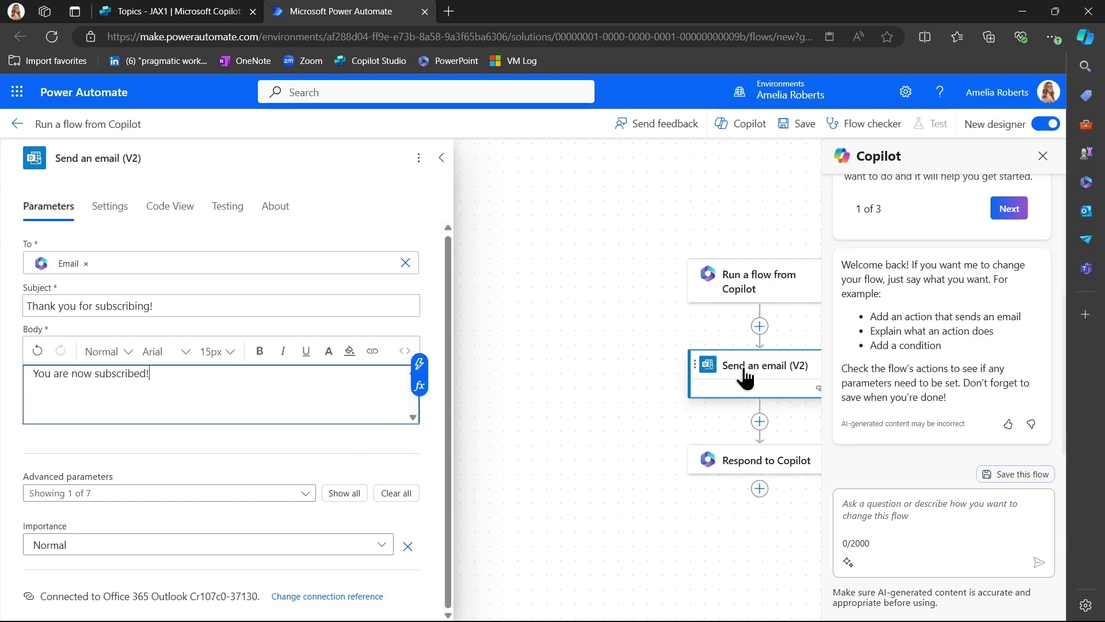
left_click(344, 494)
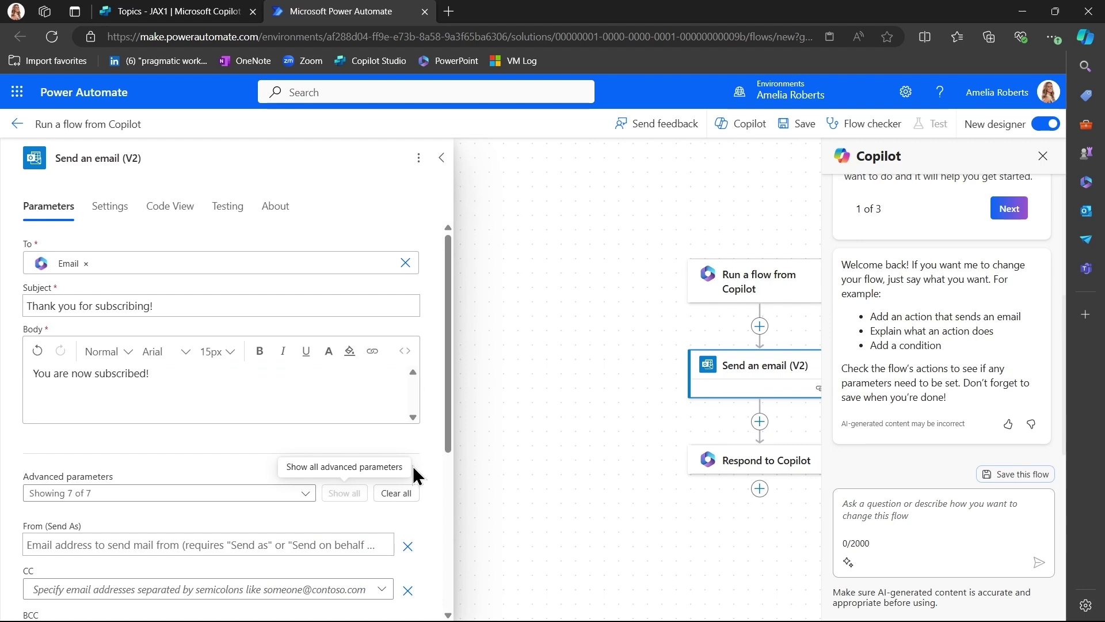
scroll(414, 475, "down", 2)
scroll(415, 476, "down", 3)
scroll(423, 475, "up", 5)
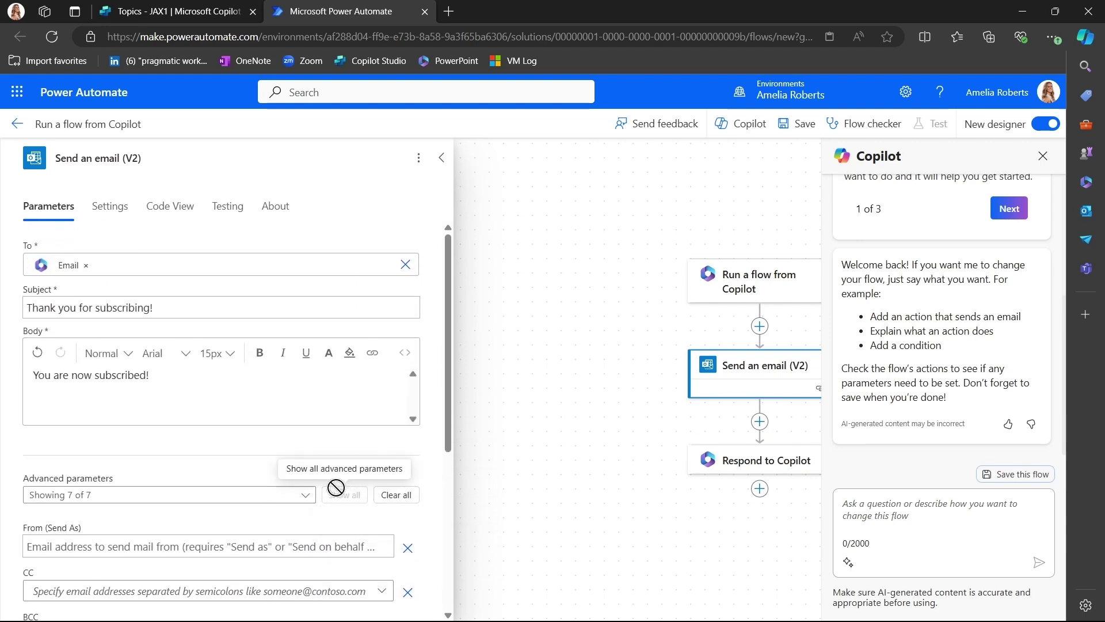
Step: Collapse the Send an email panel, recentre the flow, and select Respond to Copilot
left_click(442, 160)
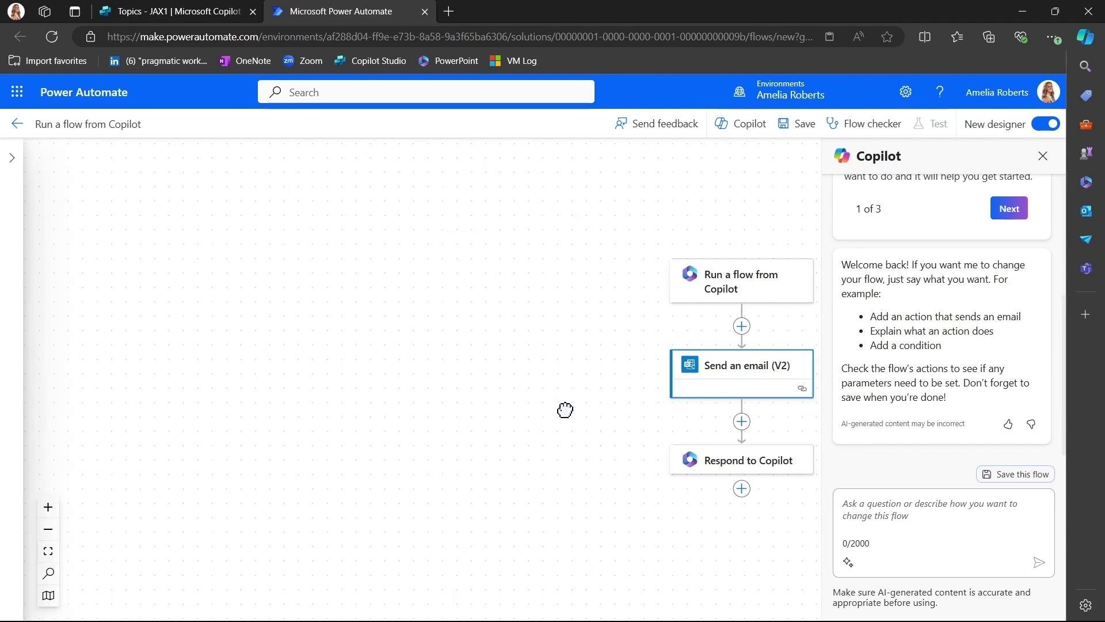
left_click_drag(564, 410, 328, 363)
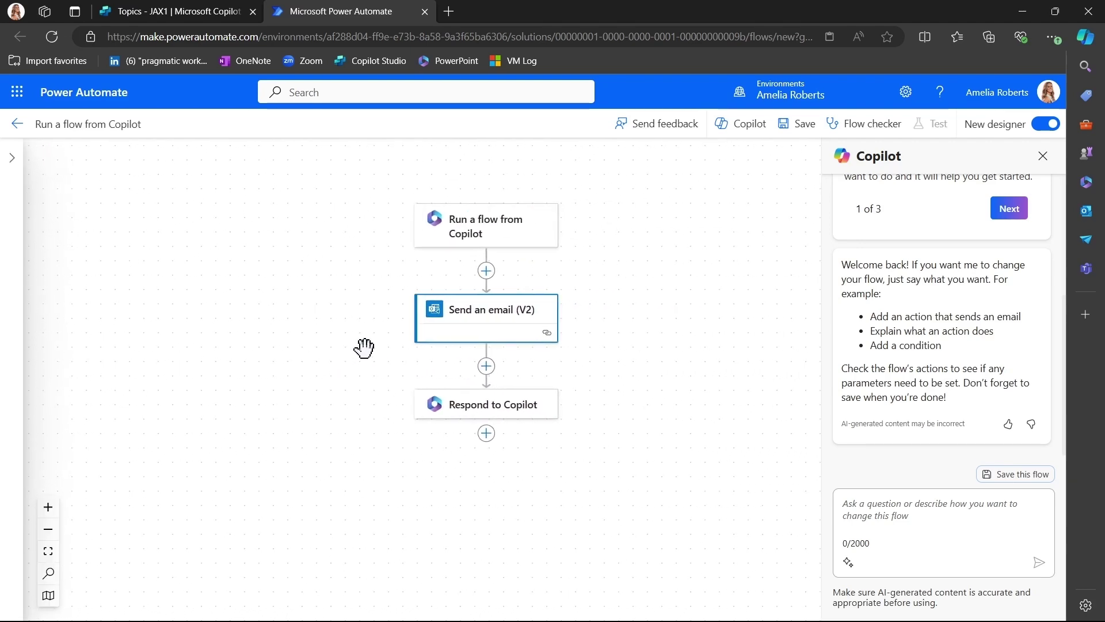
left_click(515, 406)
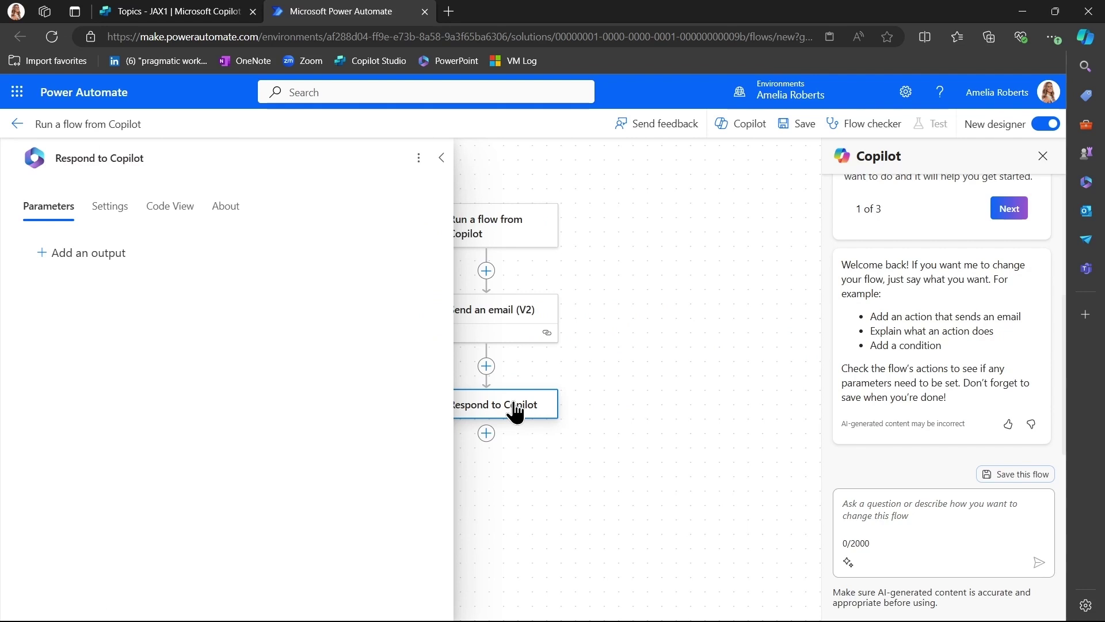
Step: Add a Text output named Confirm to the Respond to Copilot step
left_click(92, 255)
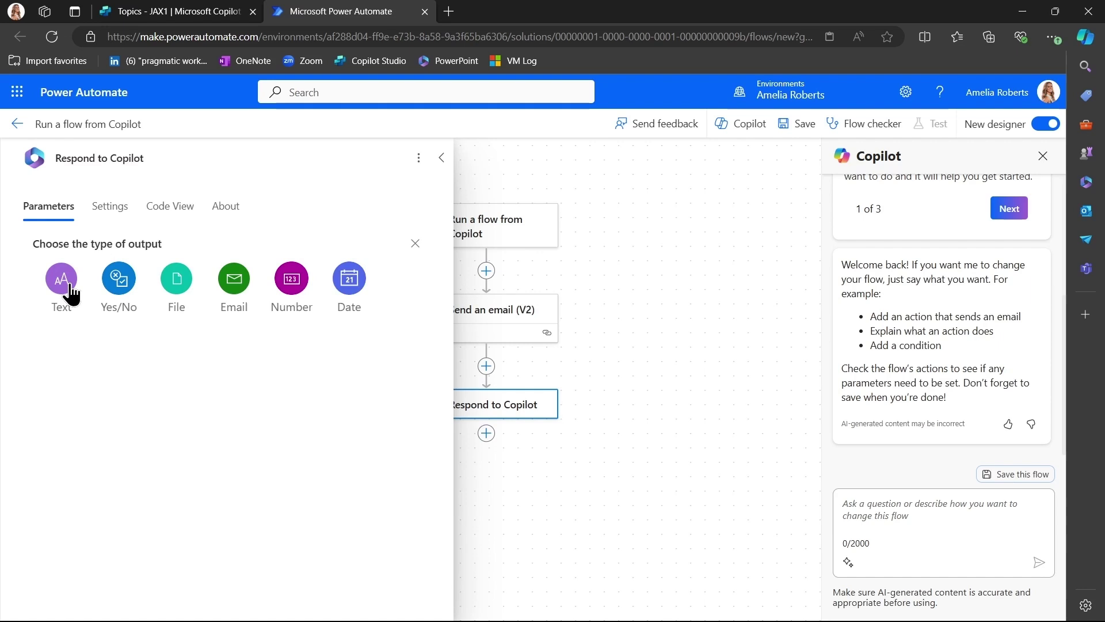
left_click(69, 294)
left_click(96, 250)
type("Confirm")
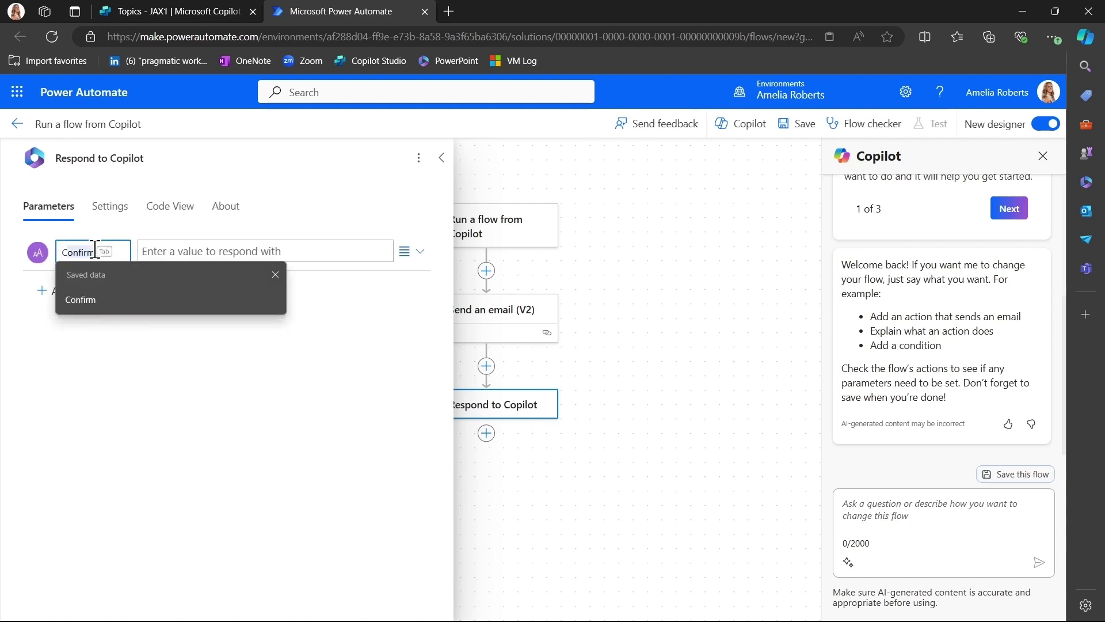
Step: Set Confirm to 'Your email, [Email], has been subscribed!' and close the settings
left_click(259, 251)
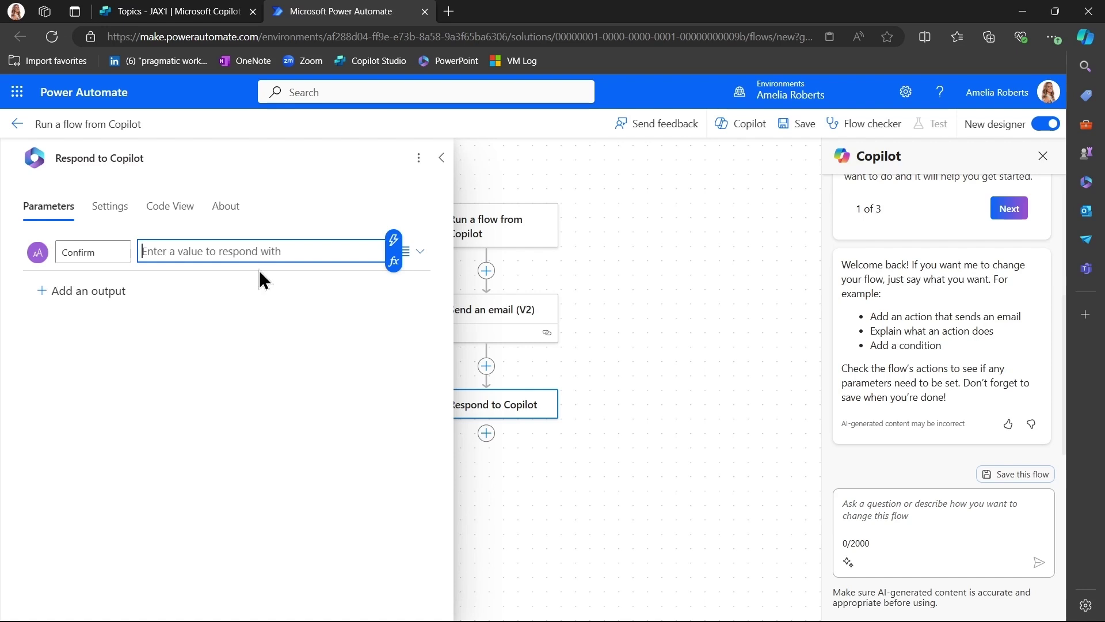
type("Your")
type(" email,")
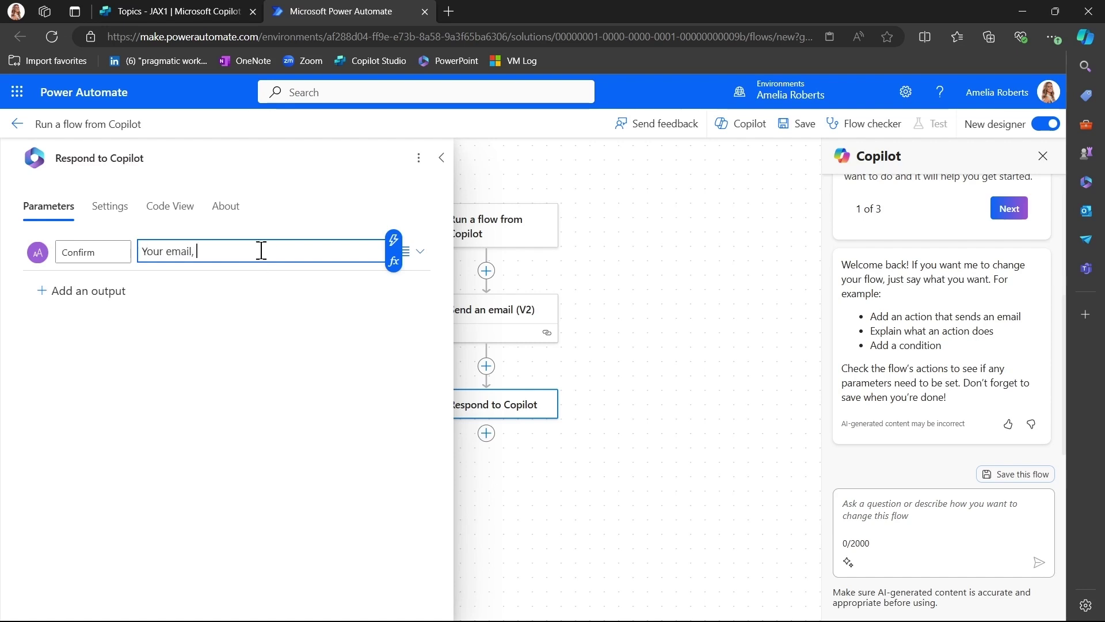
left_click(393, 240)
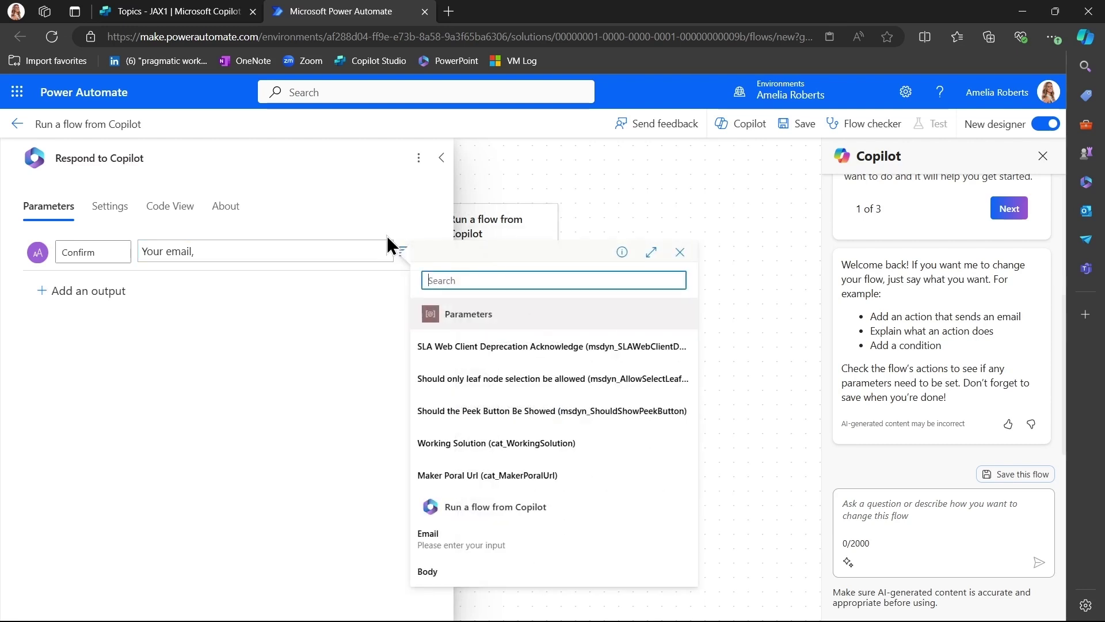
left_click(444, 537)
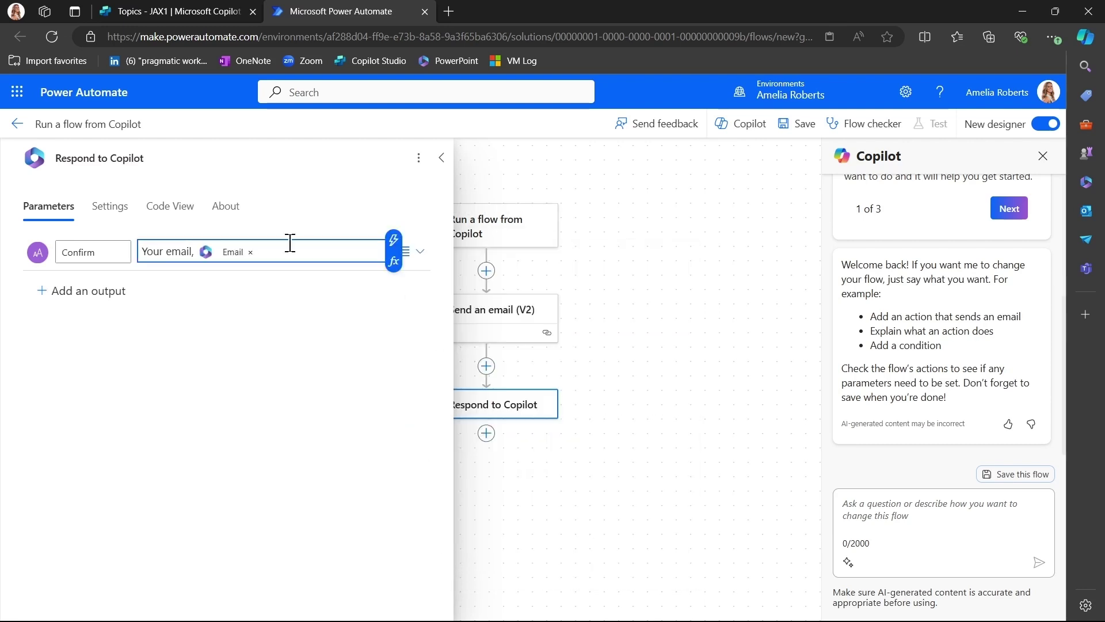
type(",")
type(" has been subs")
type("cribed!")
left_click(304, 328)
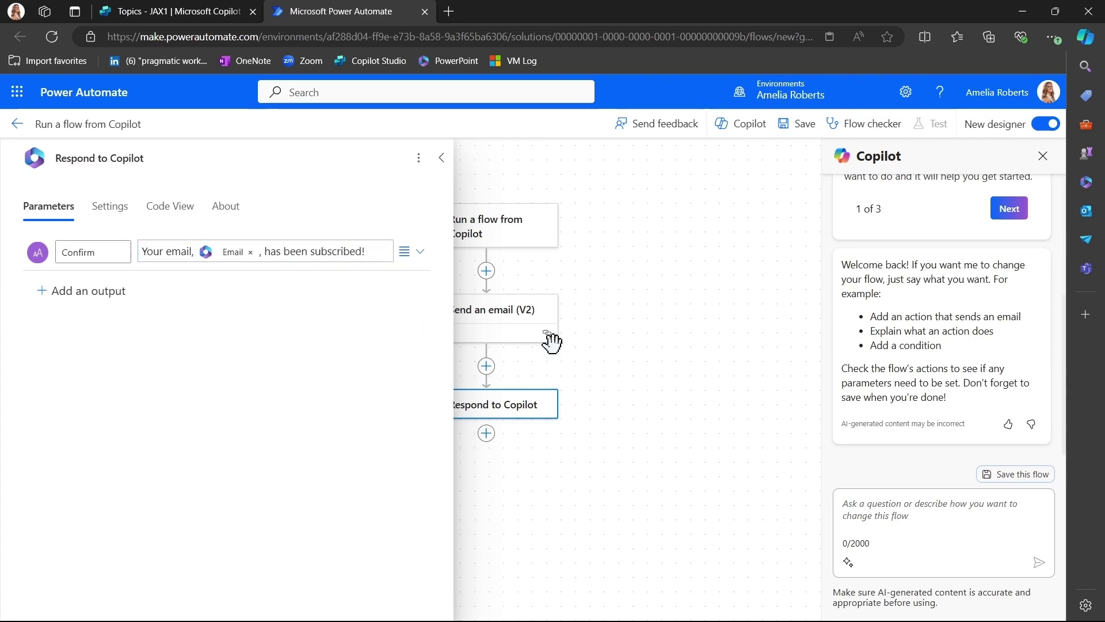
left_click(660, 339)
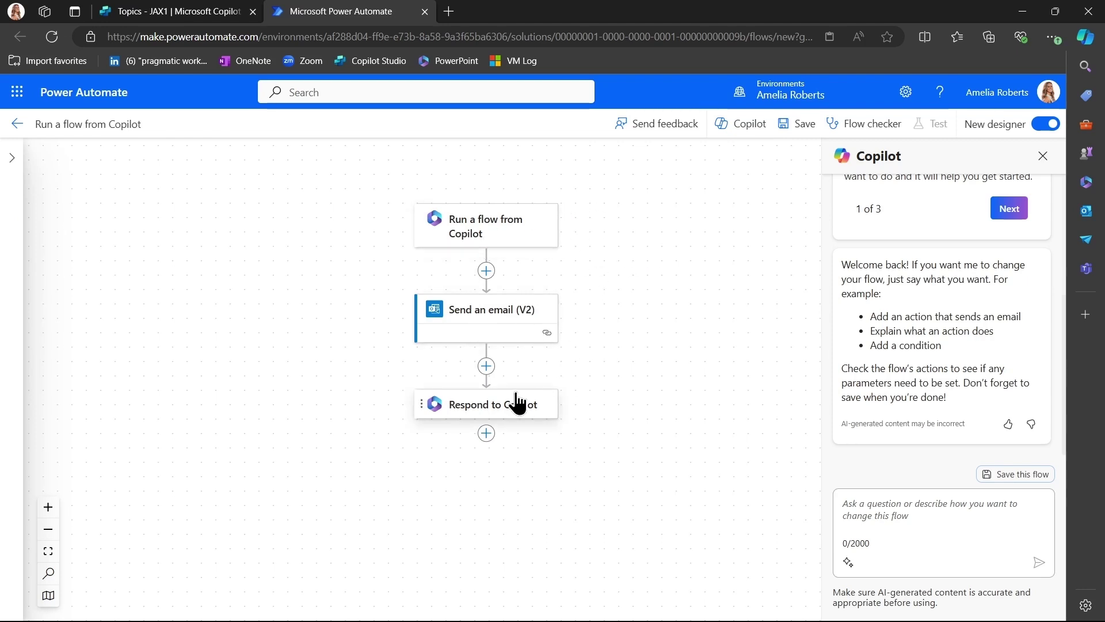
Step: Rename the flow YoutubeJaxFlow, save it, and cancel the Test Flow panel
left_click(79, 122)
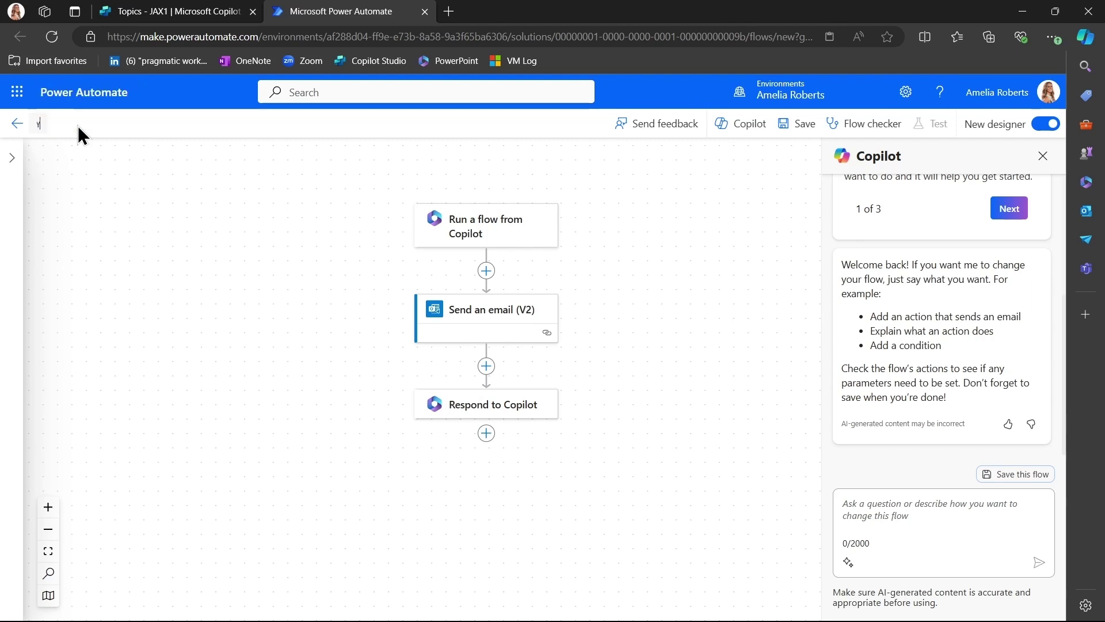
type("YoutubeJax")
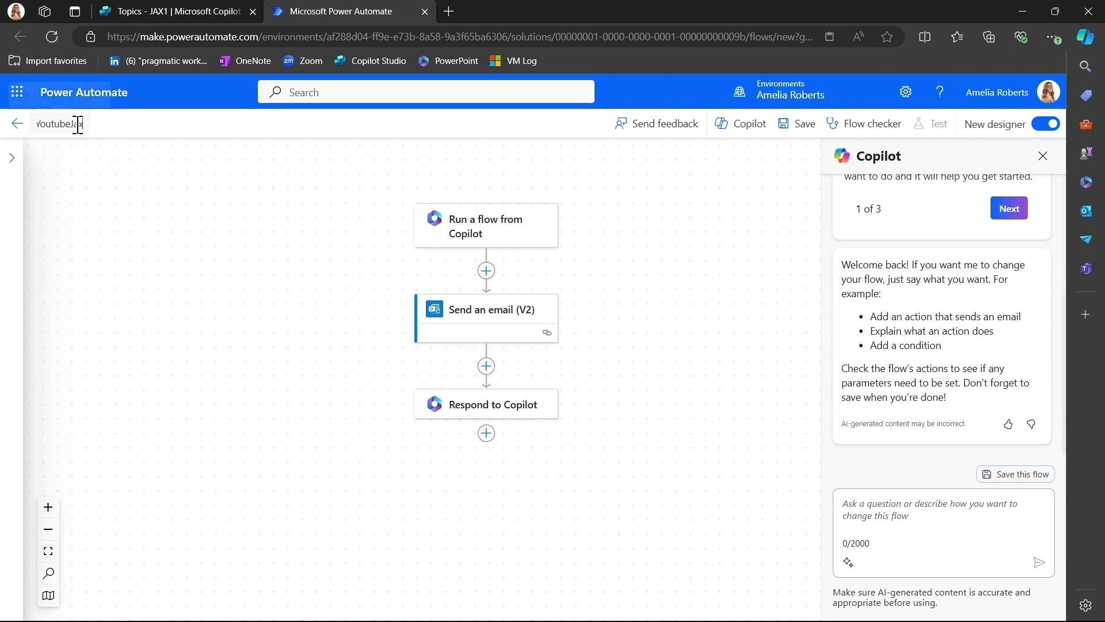
type("Flow")
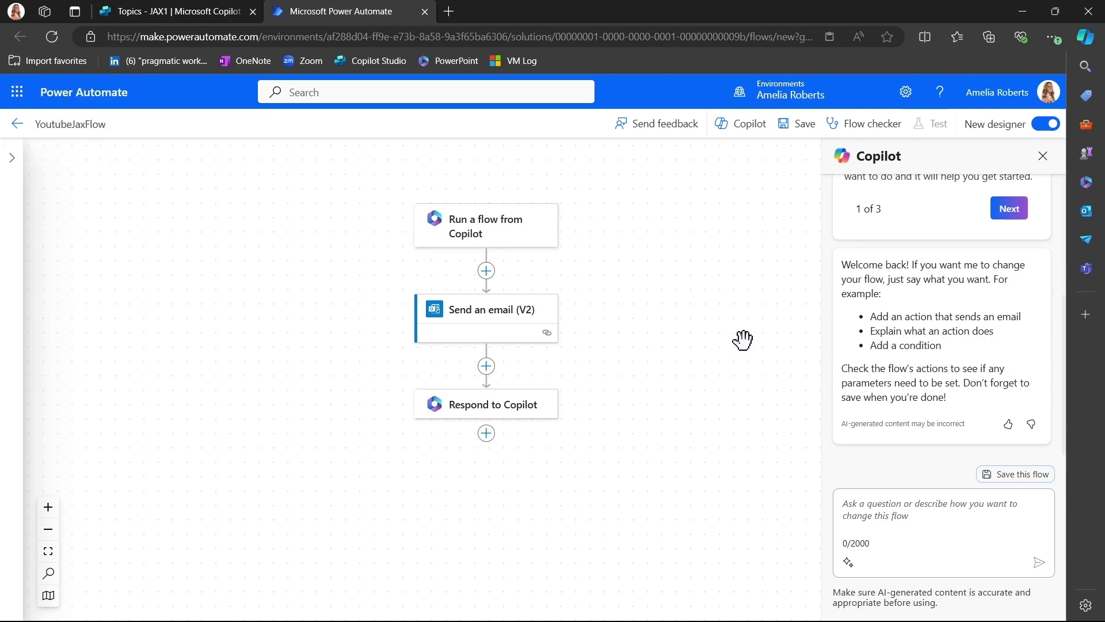
left_click(802, 126)
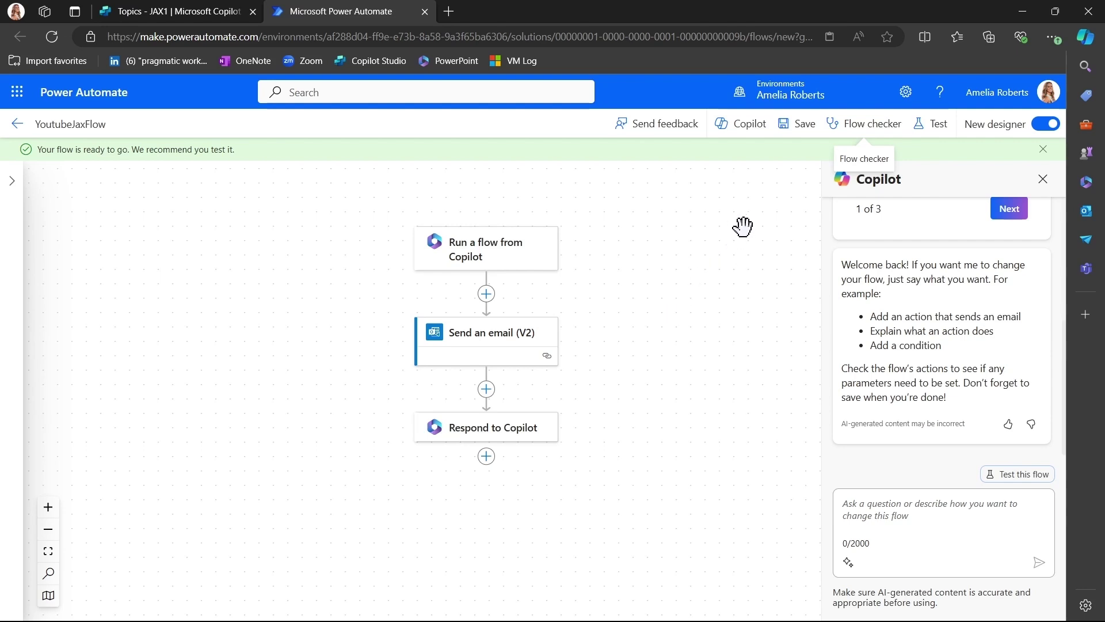
left_click(926, 128)
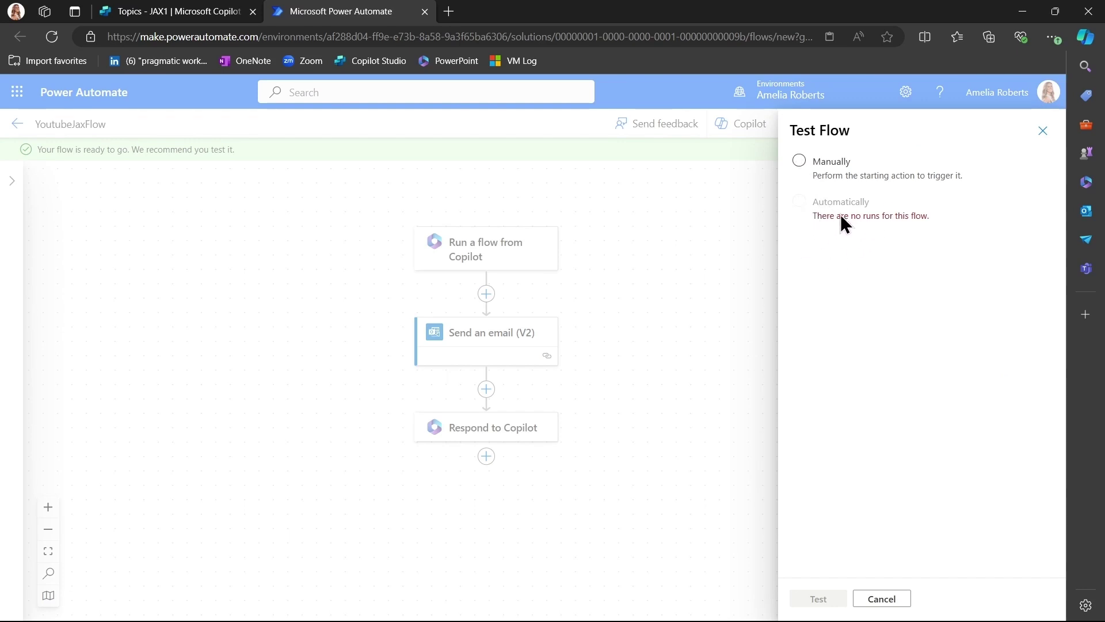
left_click(688, 291)
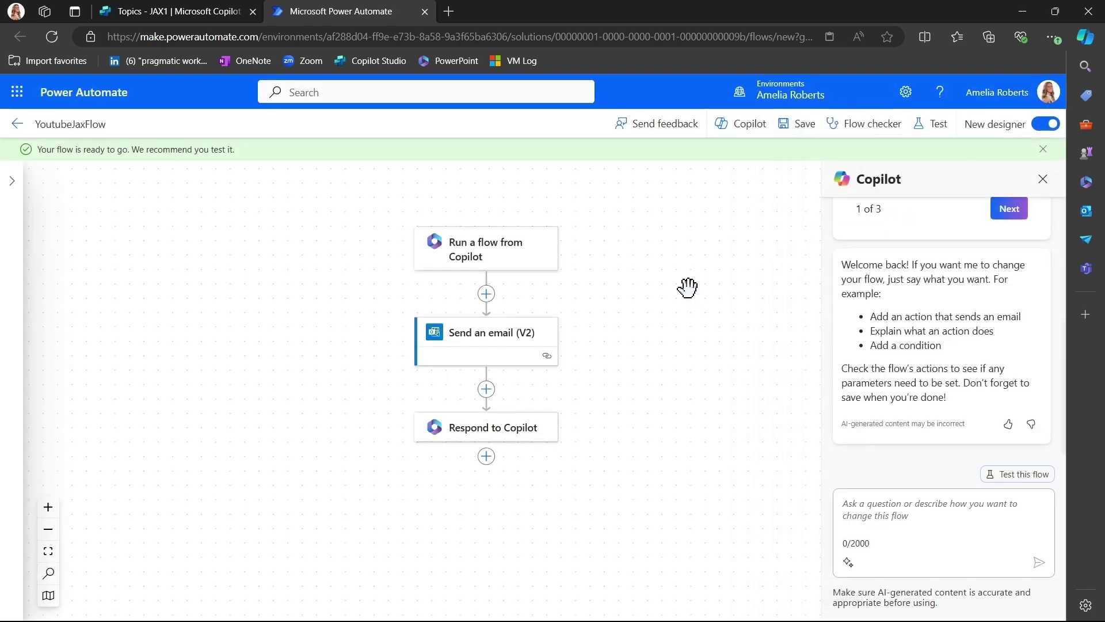
Step: Refresh the flow list and add a YoutubeJaxFlow action after the email question
left_click(163, 14)
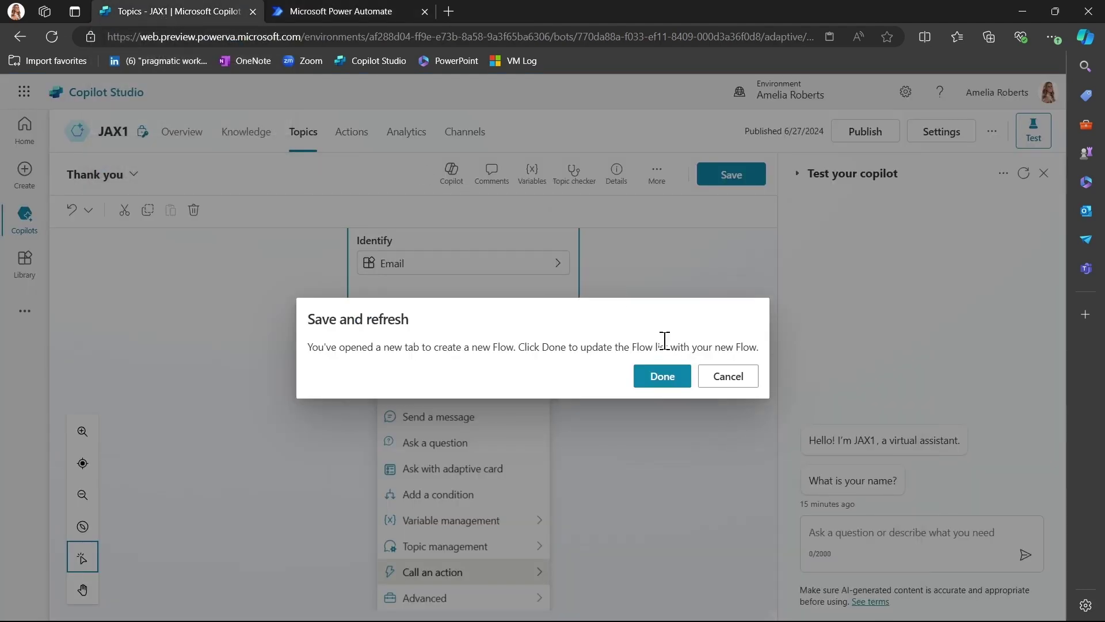
left_click(662, 380)
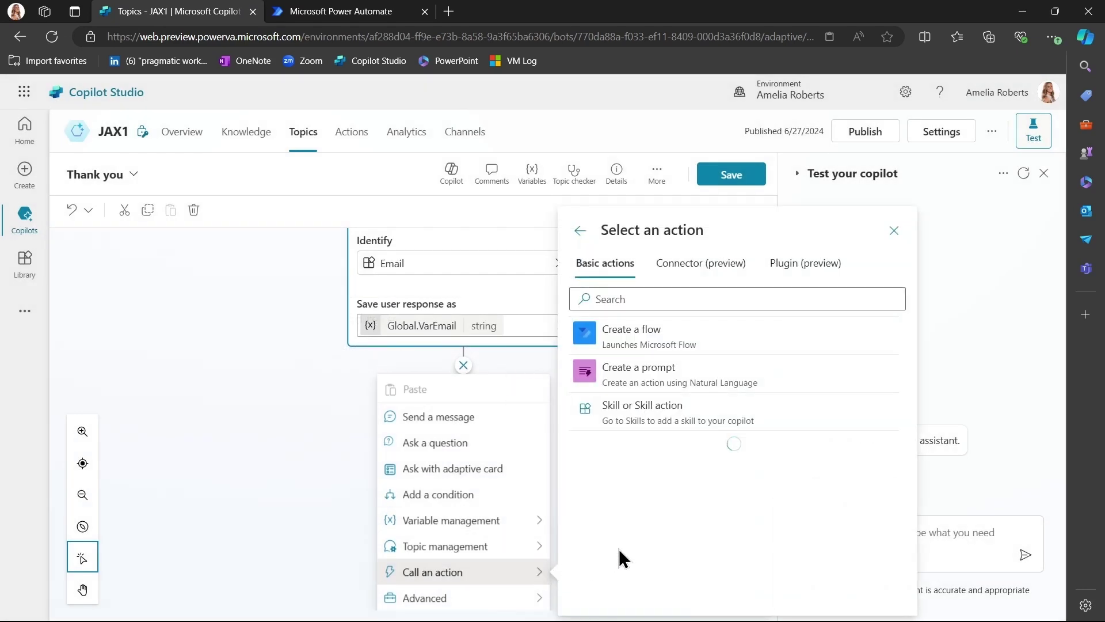
mouse_move(433, 572)
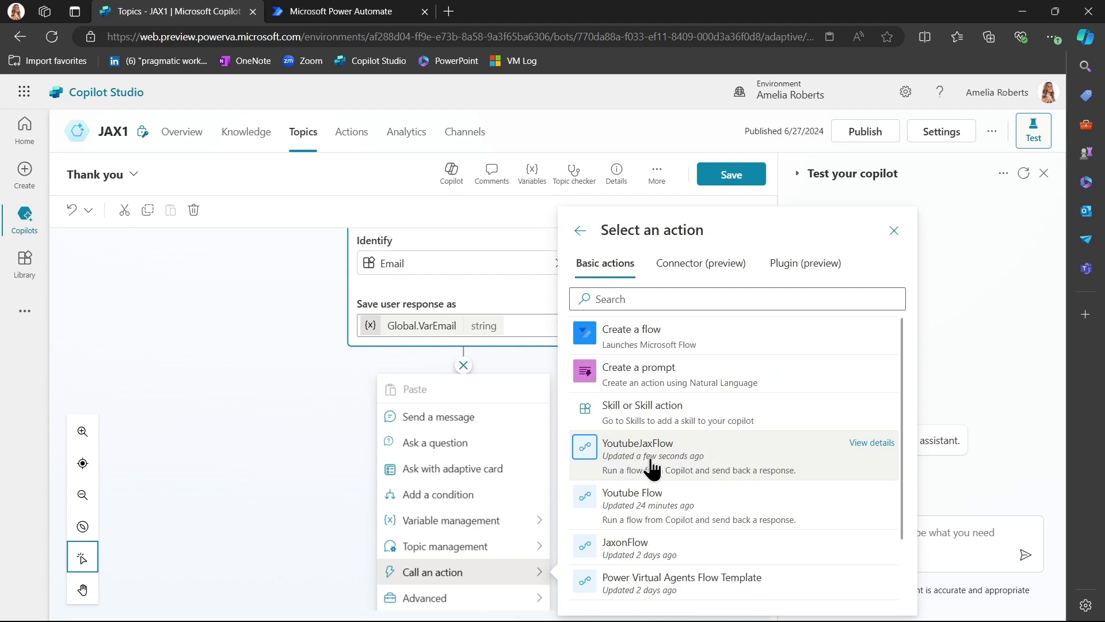
left_click(698, 458)
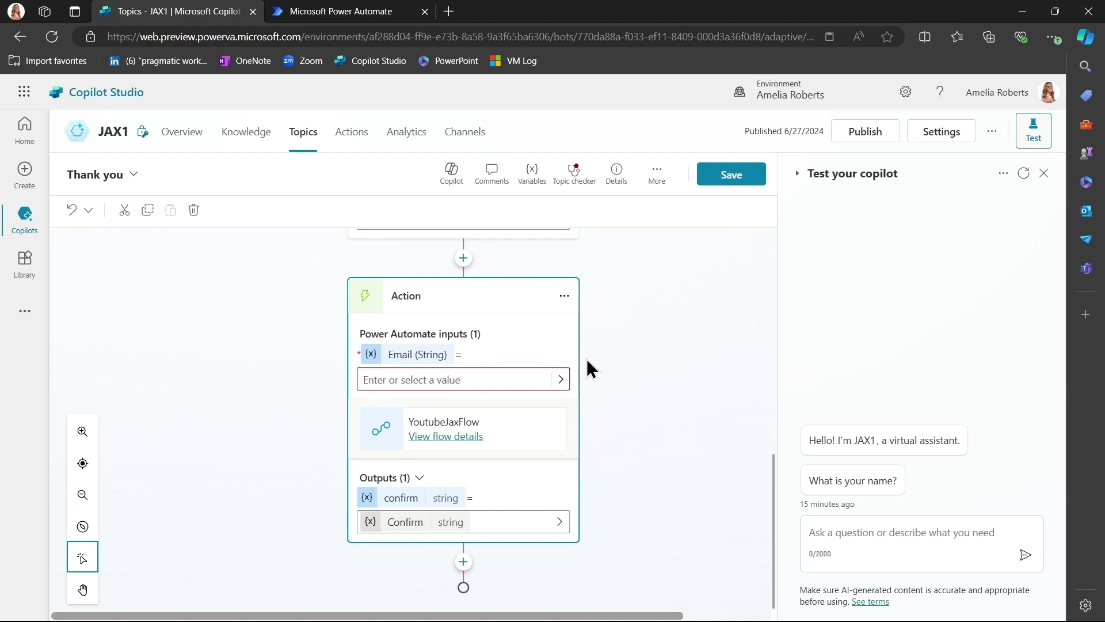
Step: Fill the YoutubeJaxFlow Email input with Global.VarEmail and start adding a node below it
left_click(560, 380)
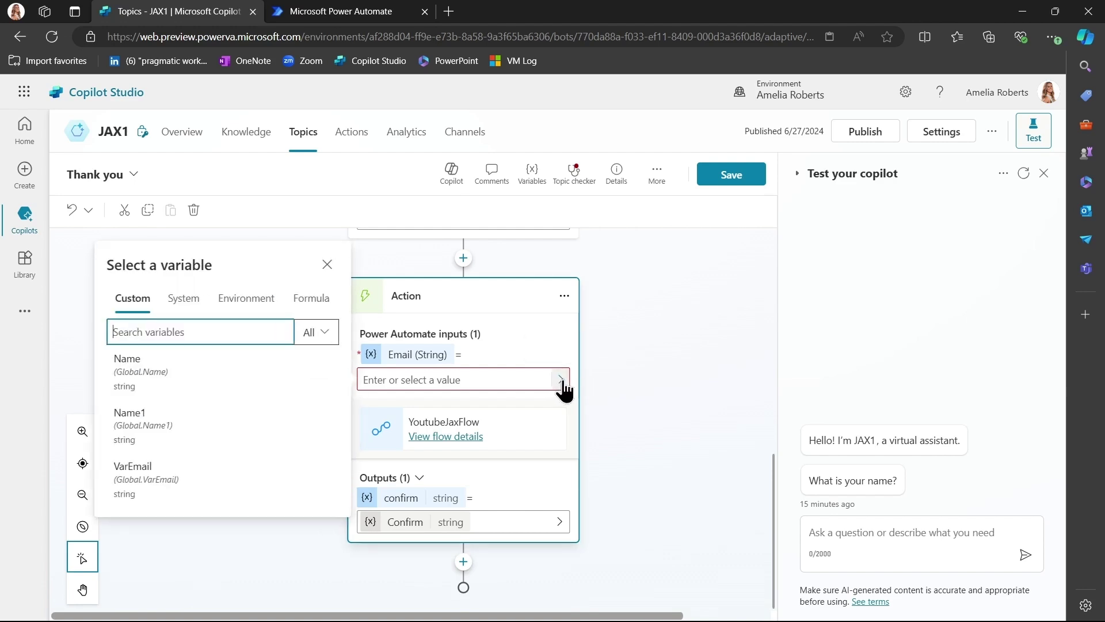
left_click(177, 491)
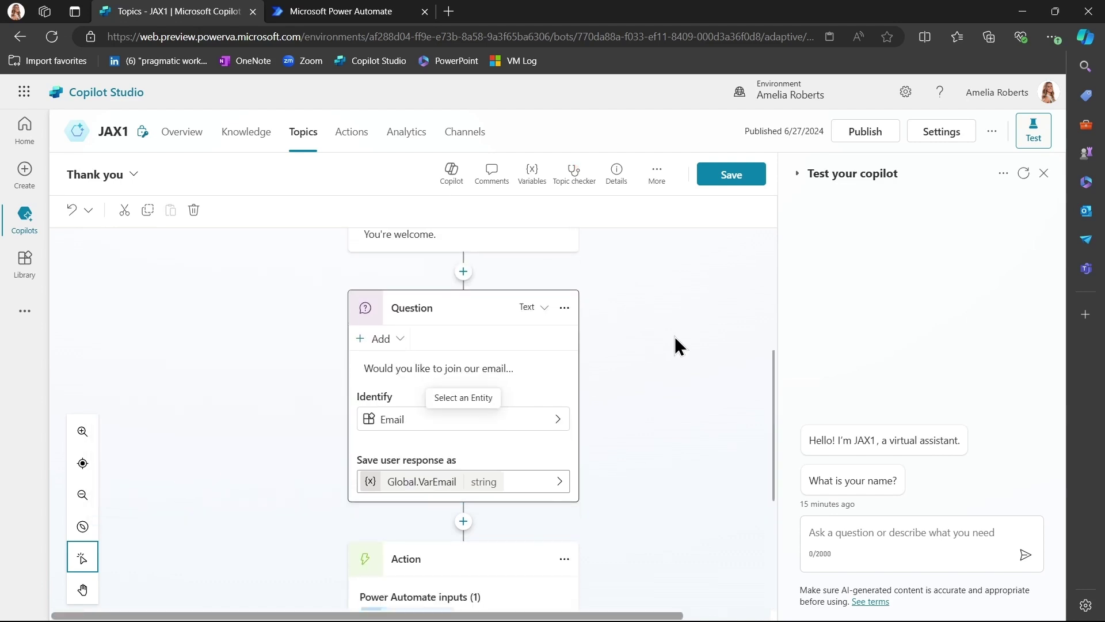
scroll(674, 335, "down", 3)
scroll(677, 343, "down", 1)
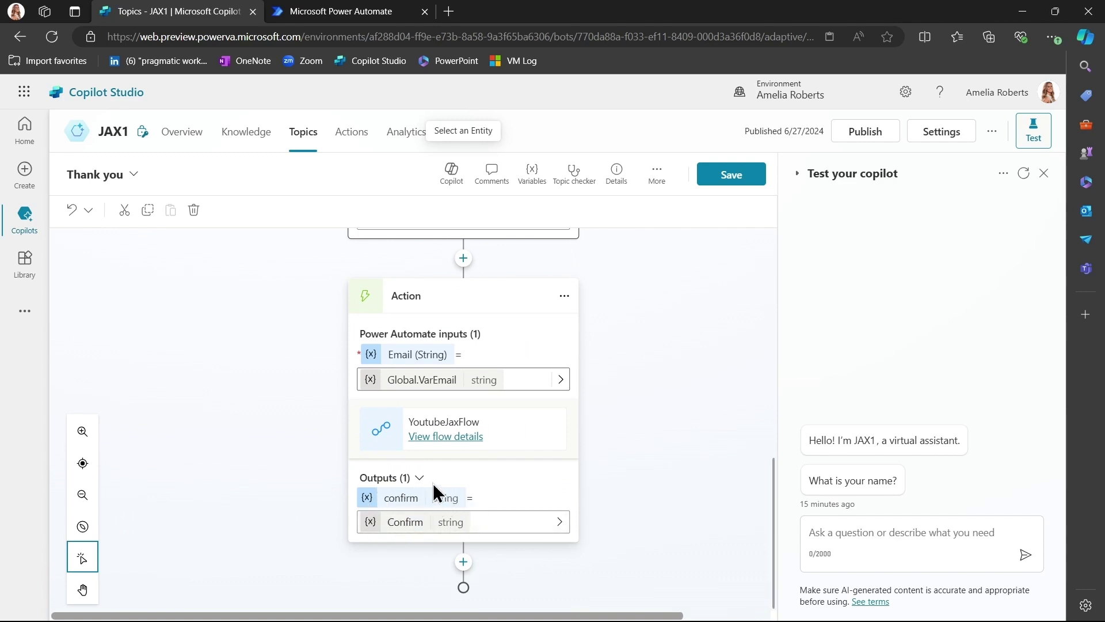
left_click(463, 561)
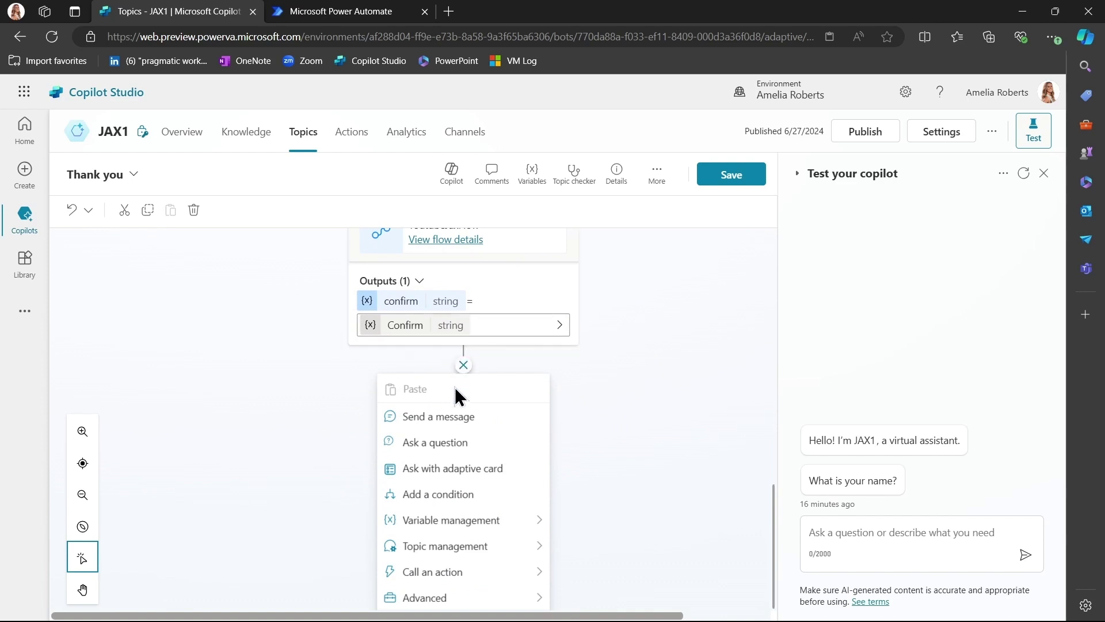
Step: Add a Send a message node whose text is the flow's Confirm output
left_click(439, 416)
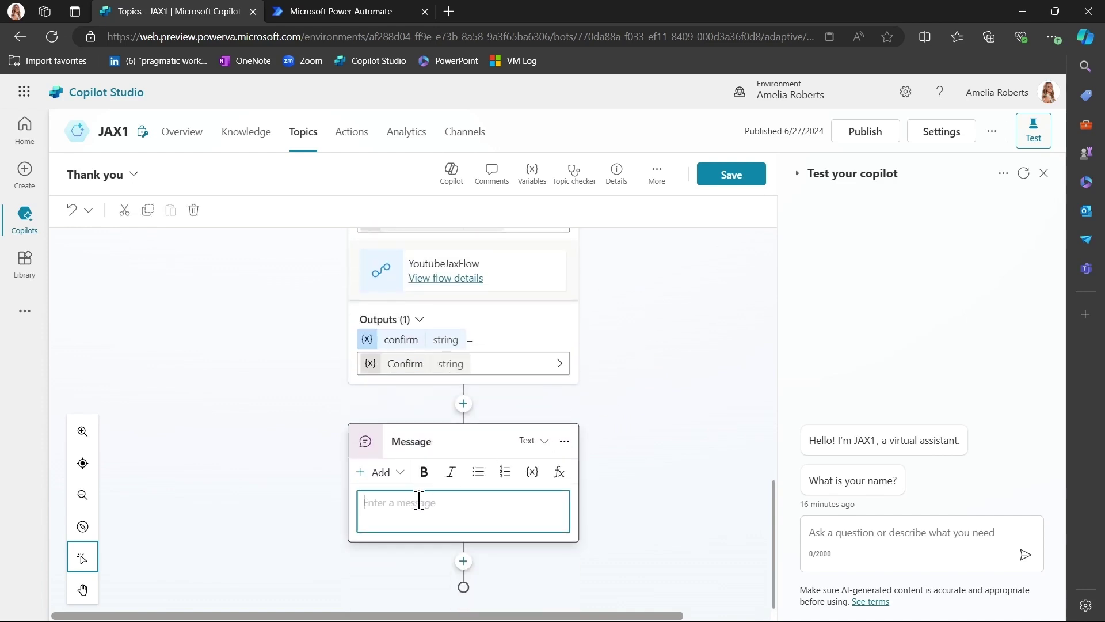
left_click(532, 473)
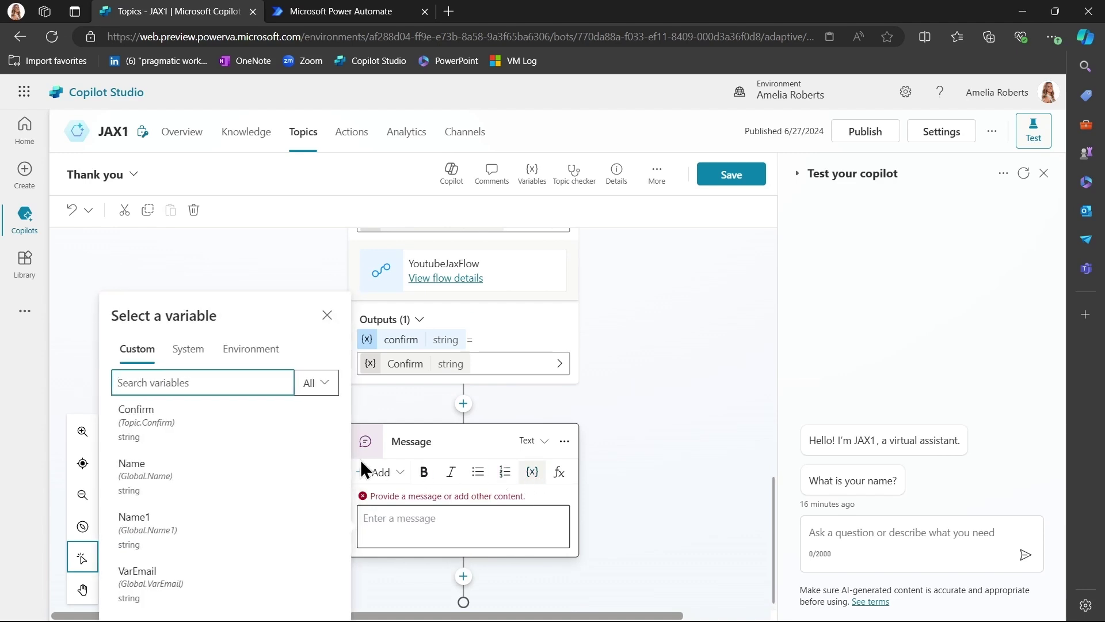
left_click(156, 423)
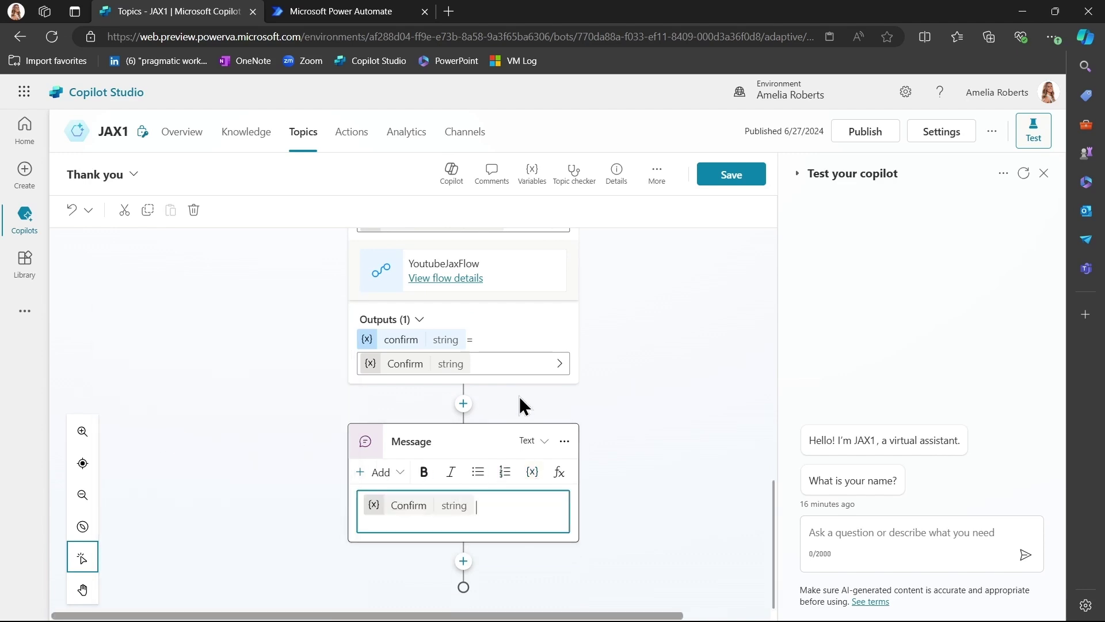
left_click(666, 366)
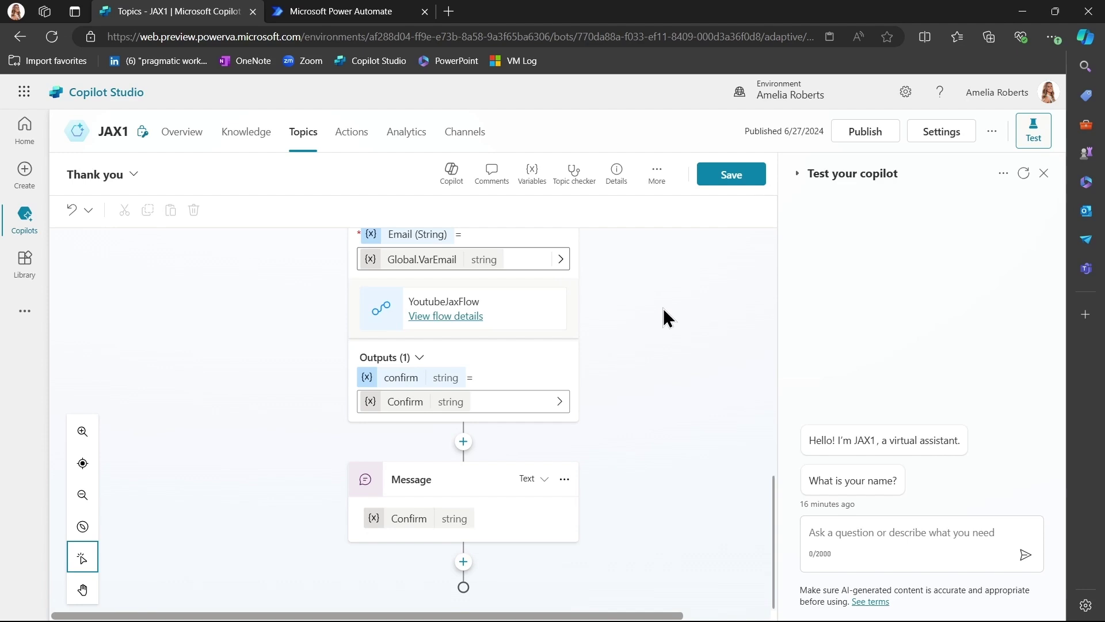
scroll(664, 309, "up", 2)
scroll(663, 308, "up", 2)
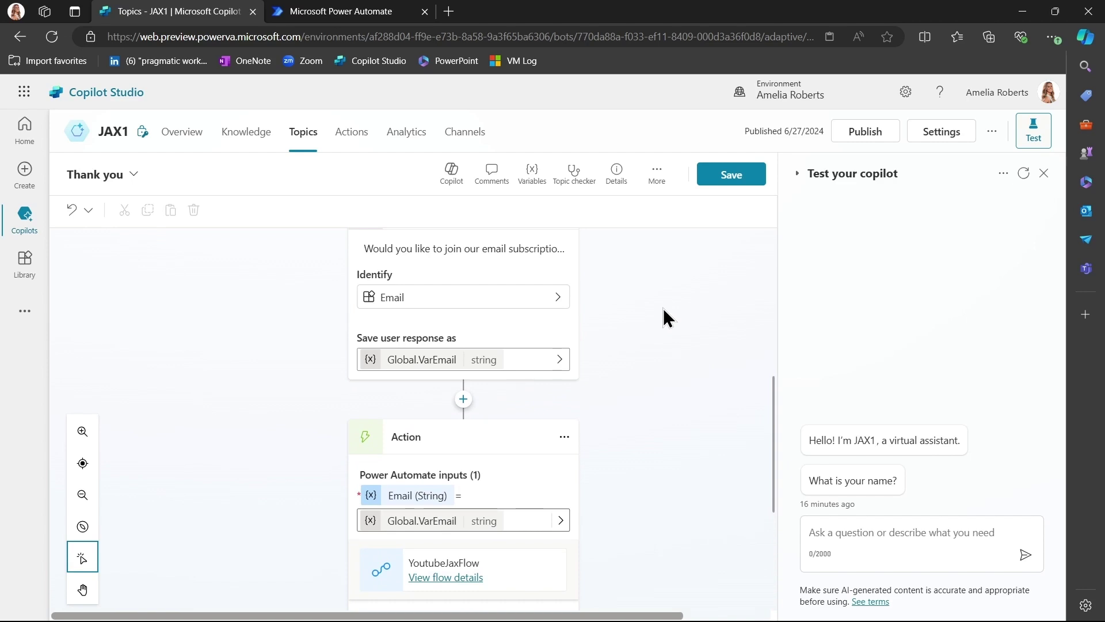
scroll(663, 309, "up", 3)
scroll(663, 308, "up", 1)
scroll(663, 308, "down", 1)
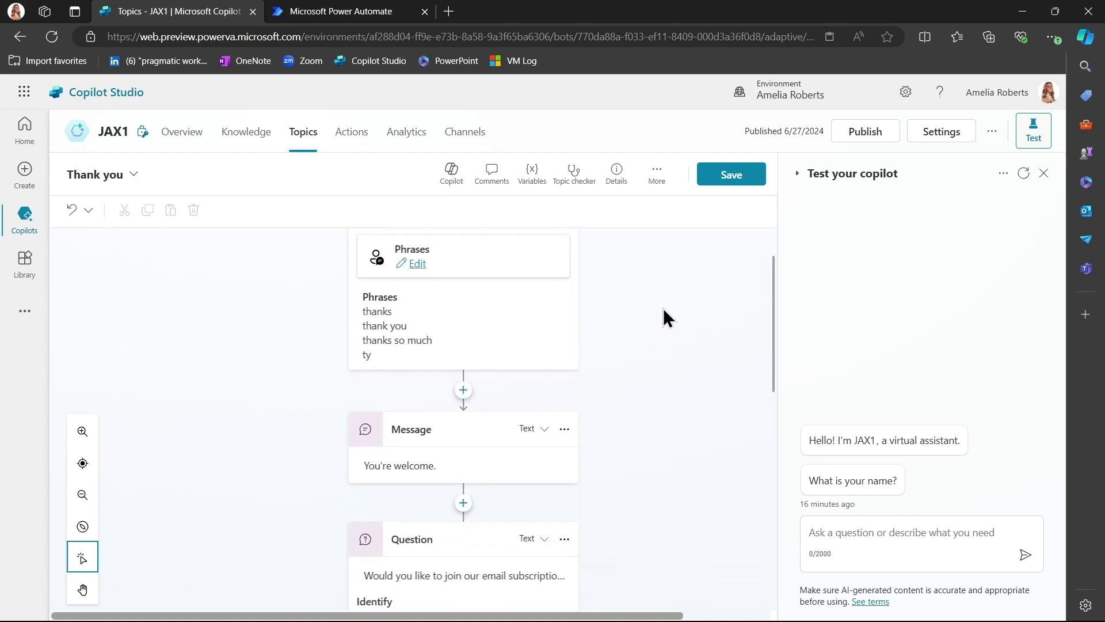
scroll(669, 311, "down", 3)
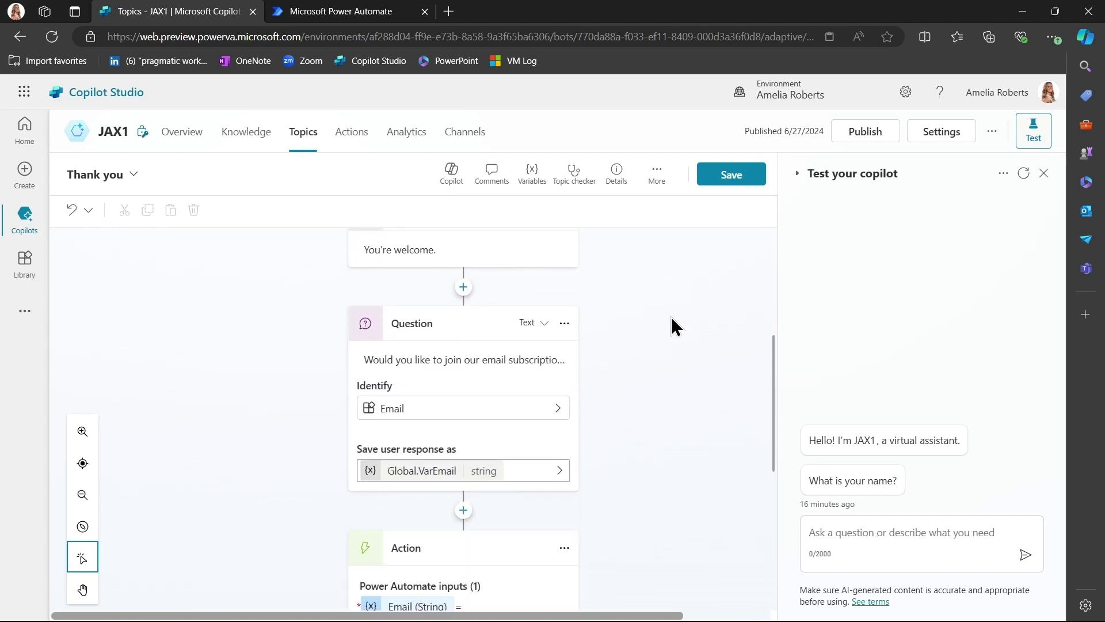
scroll(675, 336, "down", 2)
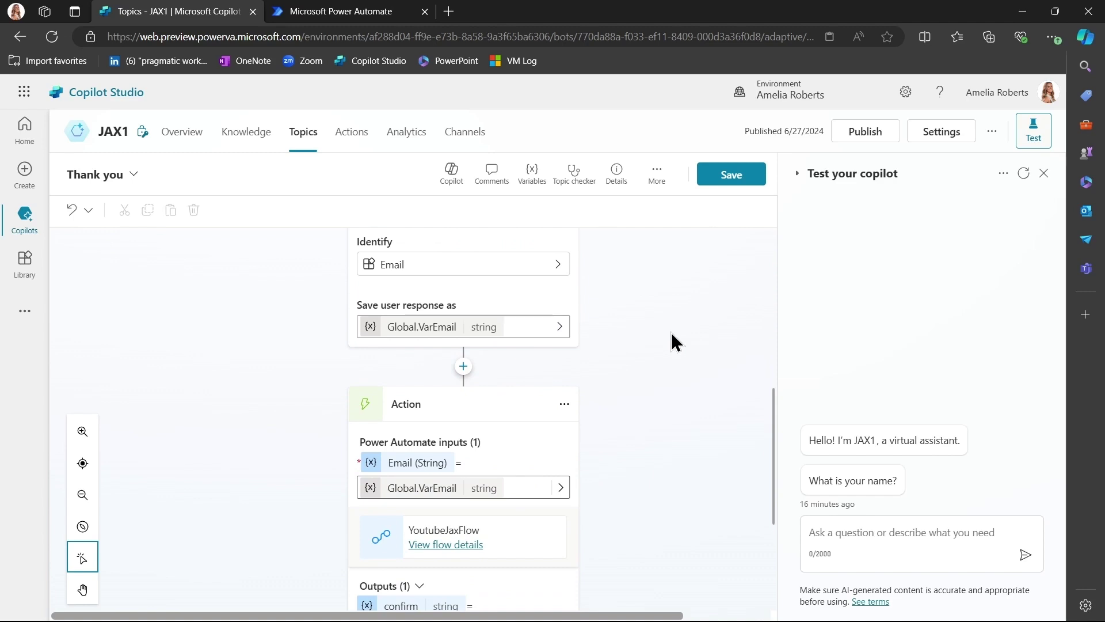
scroll(671, 334, "down", 2)
scroll(672, 334, "down", 1)
scroll(671, 333, "up", 1)
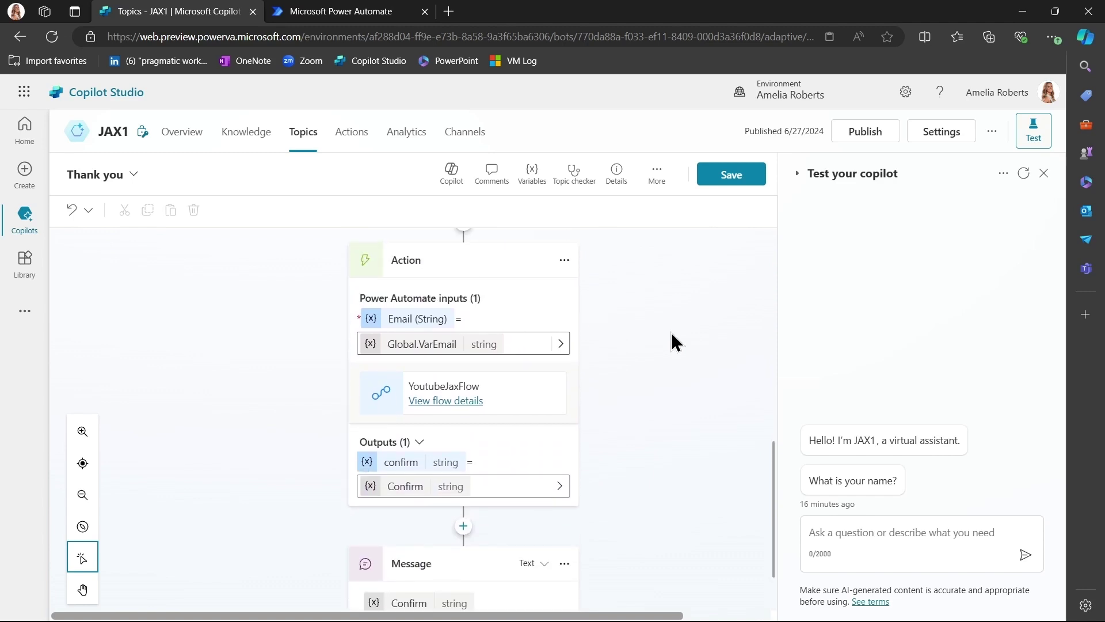
scroll(672, 333, "down", 1)
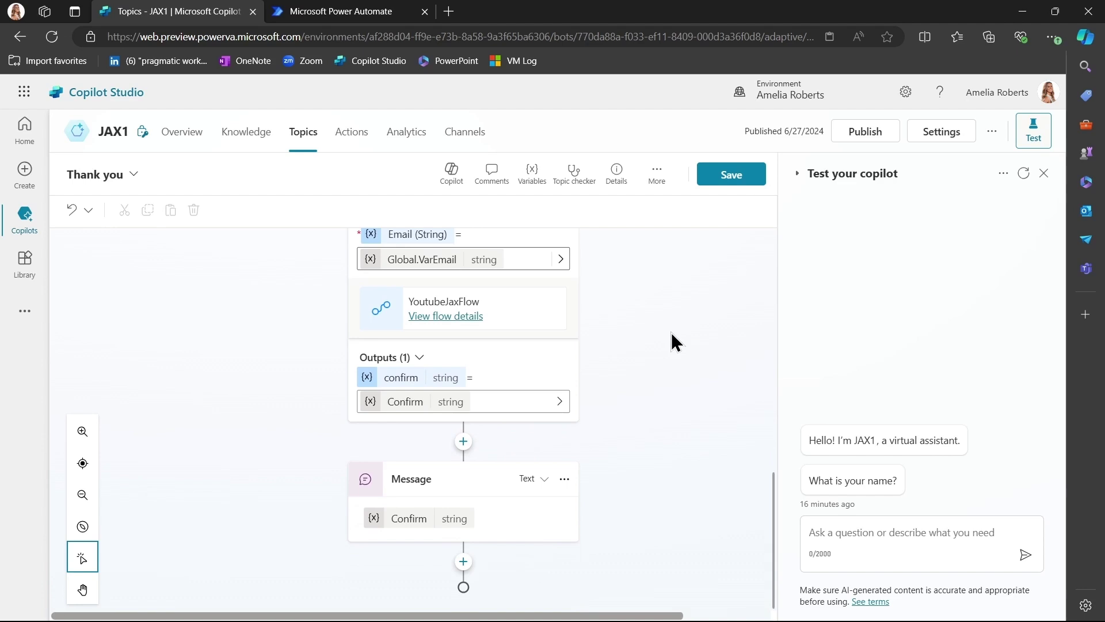
Step: Save the topic, then test it by sending a name, 'thanks', and an email address
left_click(740, 185)
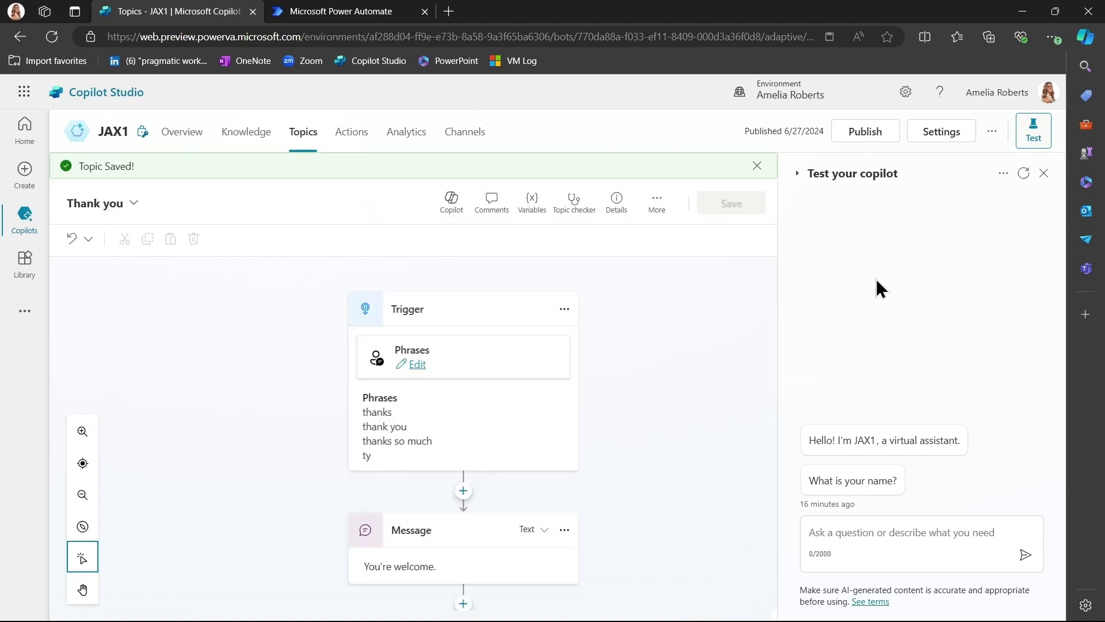
left_click(913, 531)
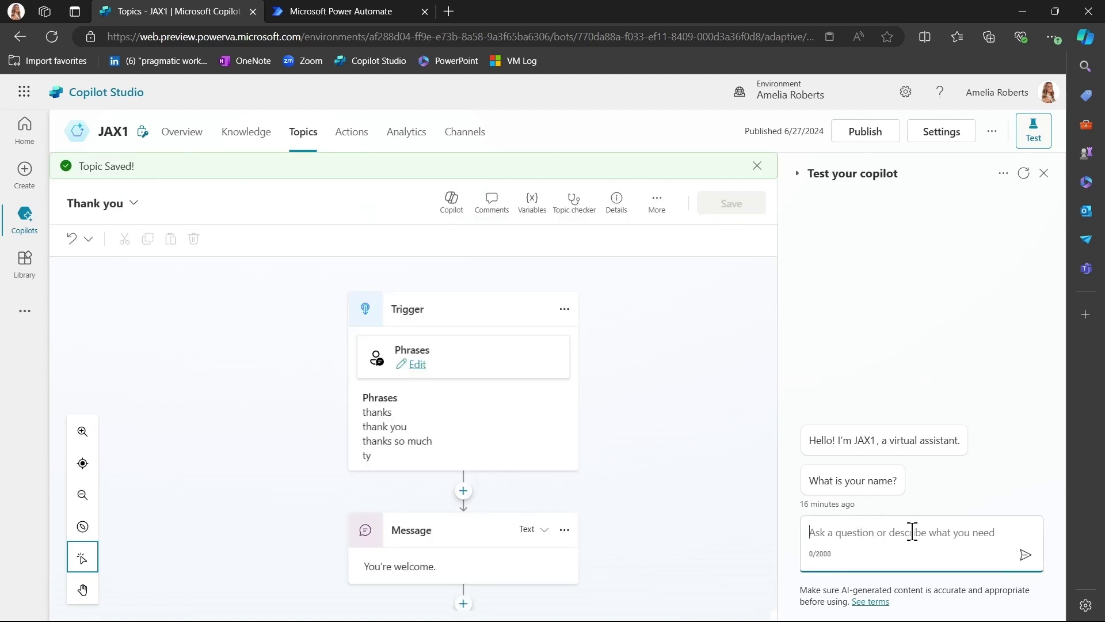
type("Ame")
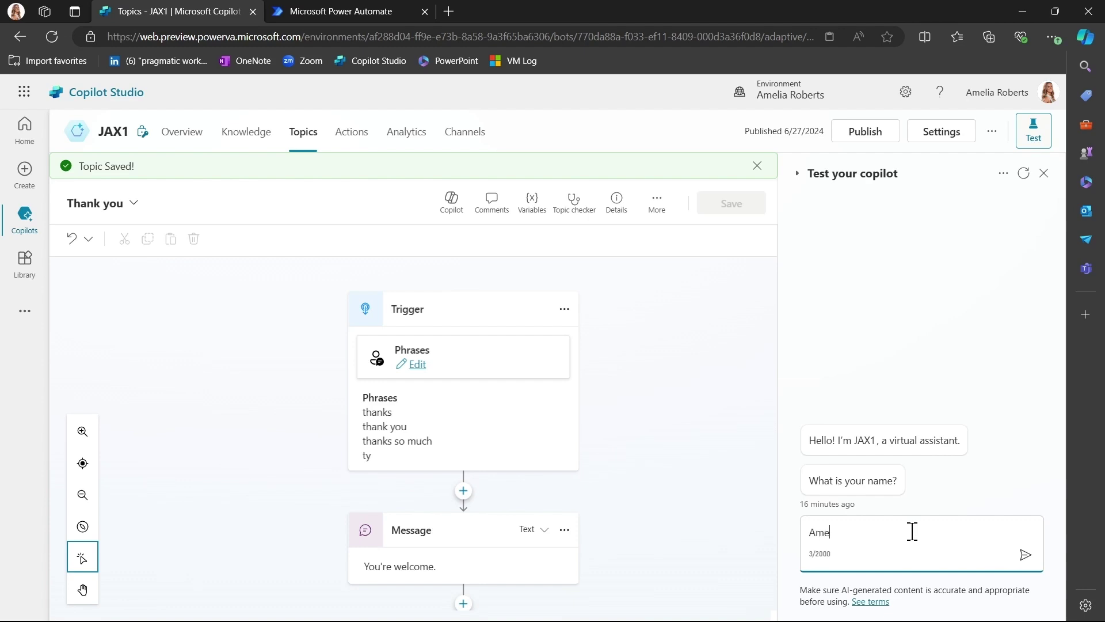
type("lia")
key("Return")
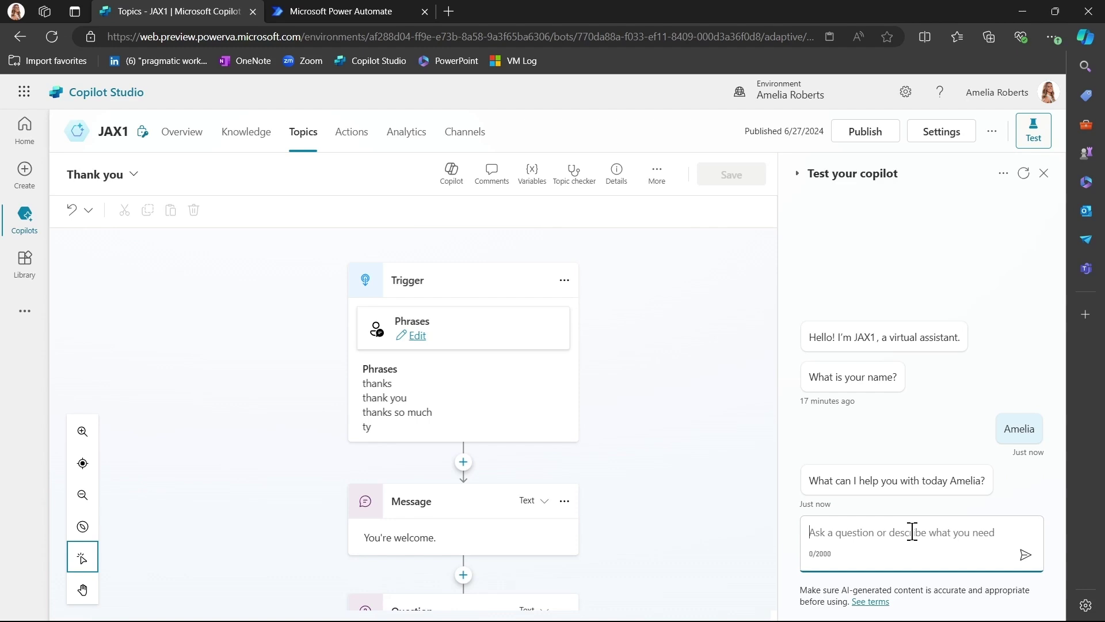
type("thanks")
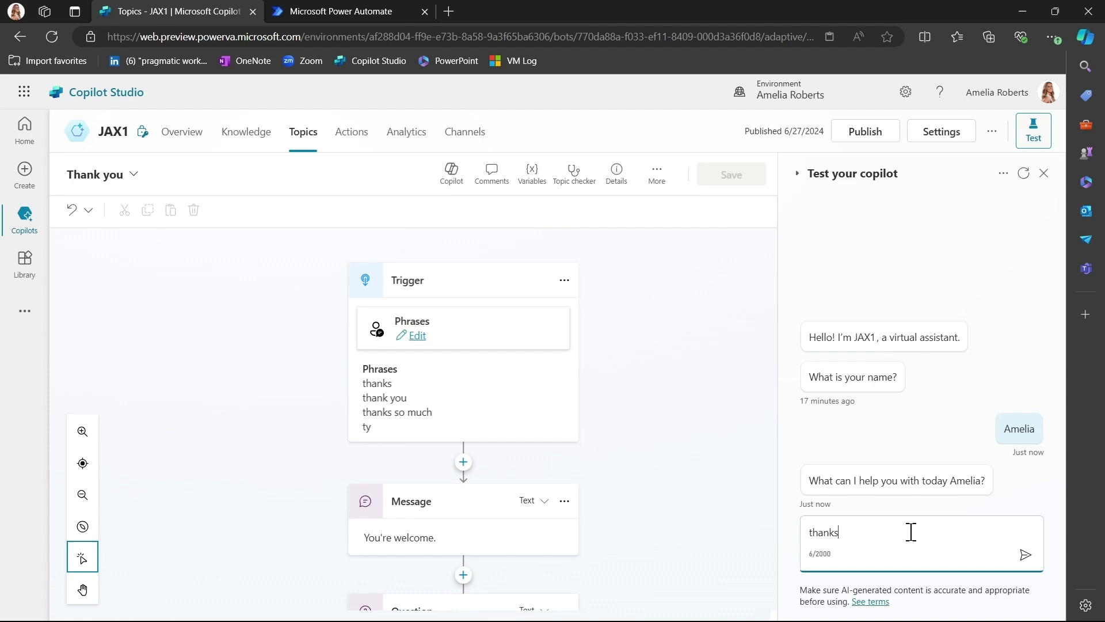
key("Return")
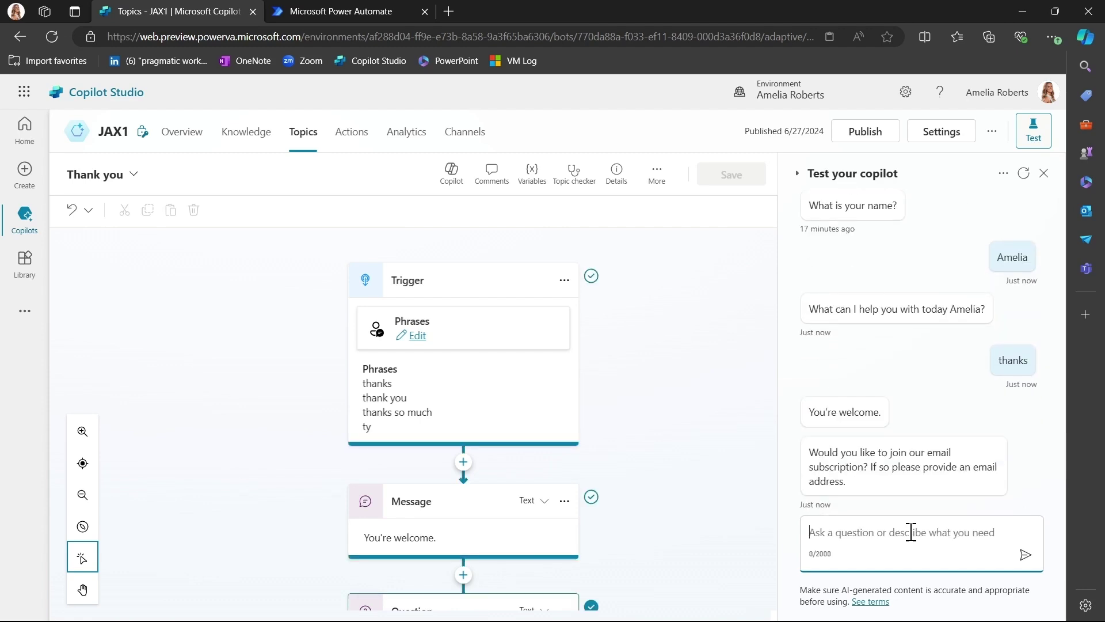
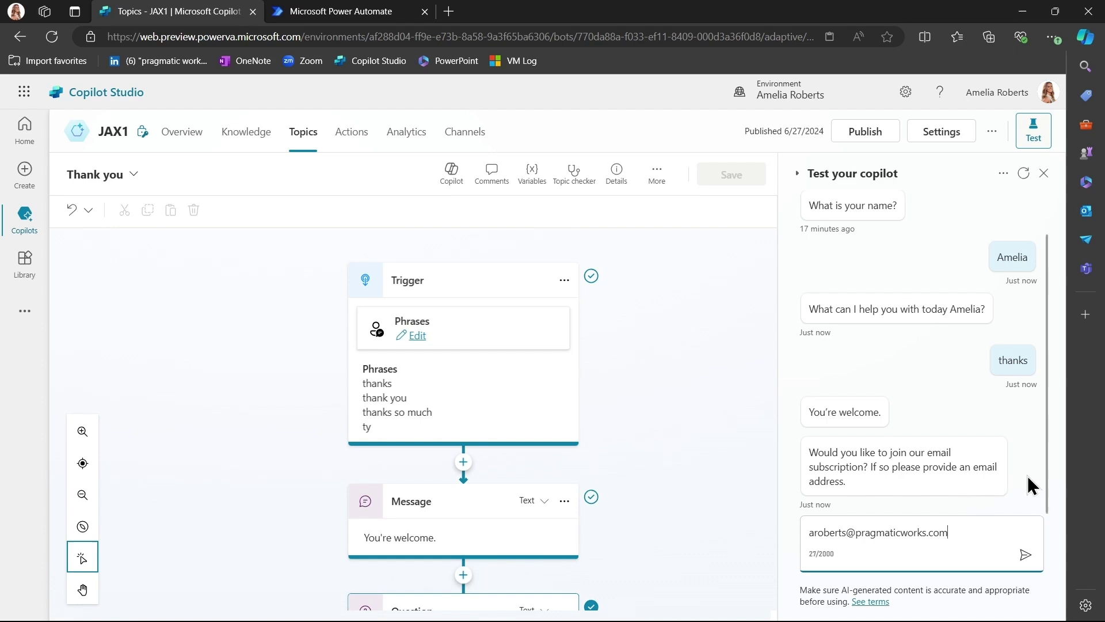
key("Return")
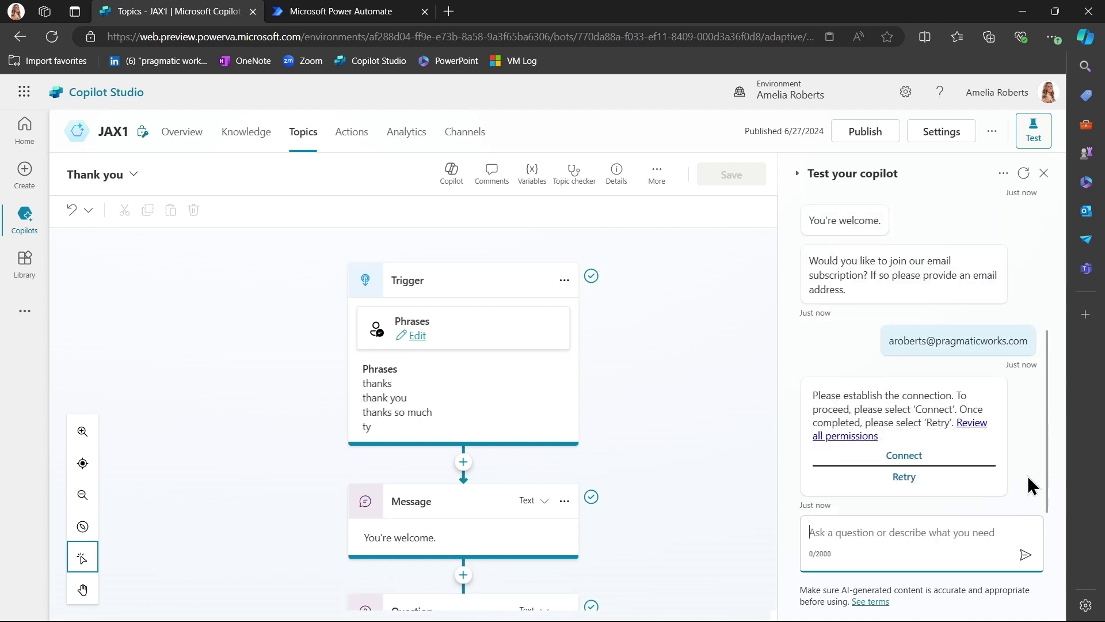
Step: Connect YoutubeJaxFlow's Office 365 Outlook connection from the permissions review, then return to the topic
left_click(972, 423)
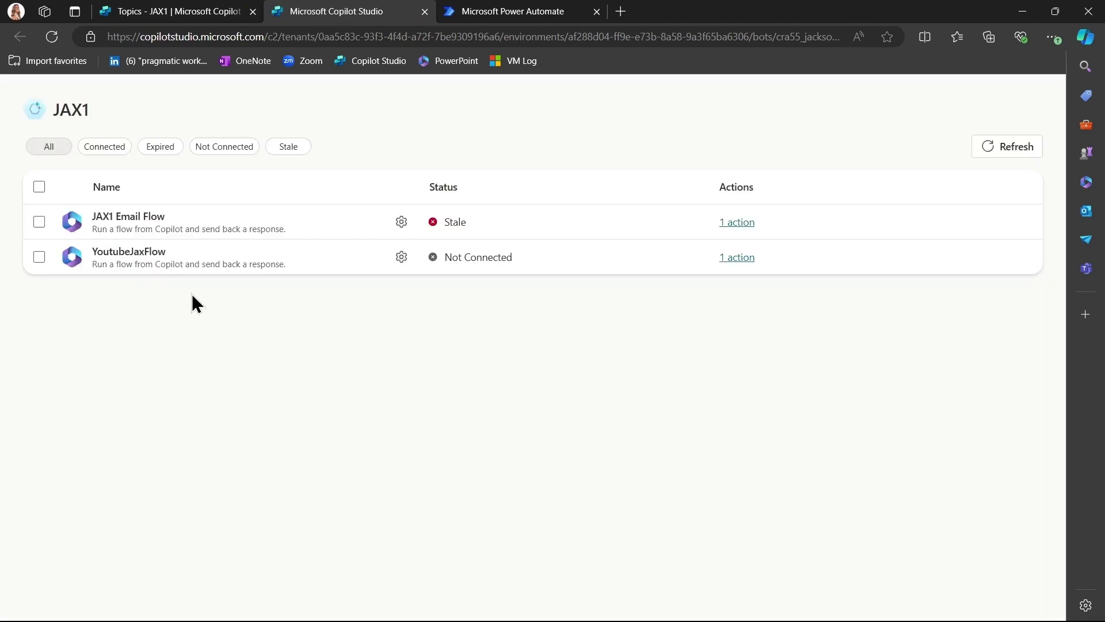
left_click(38, 258)
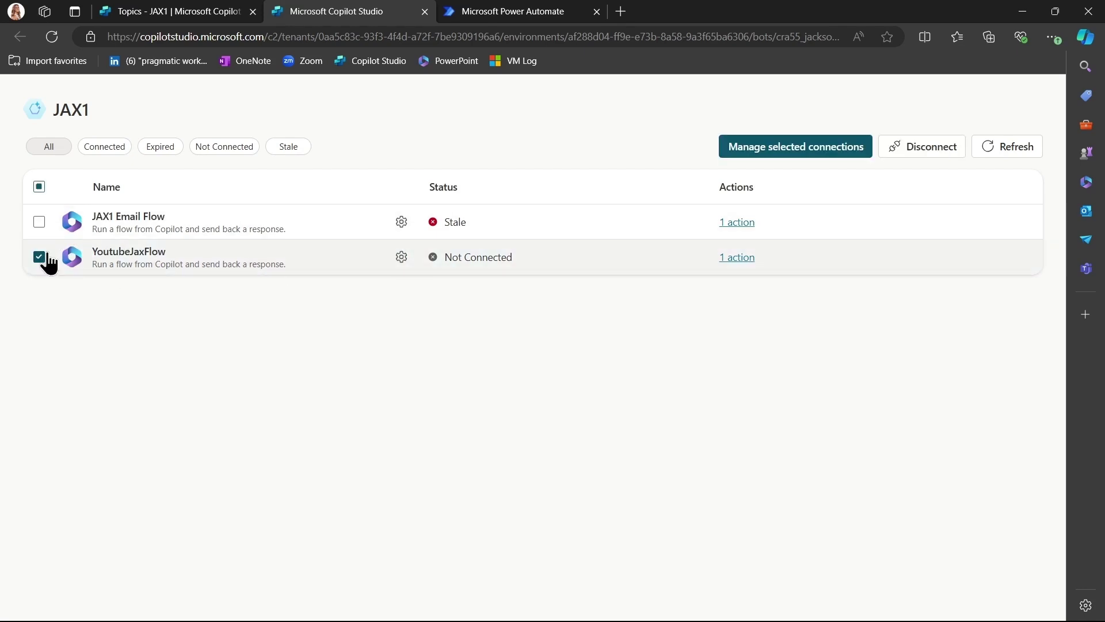
left_click(40, 257)
left_click(402, 257)
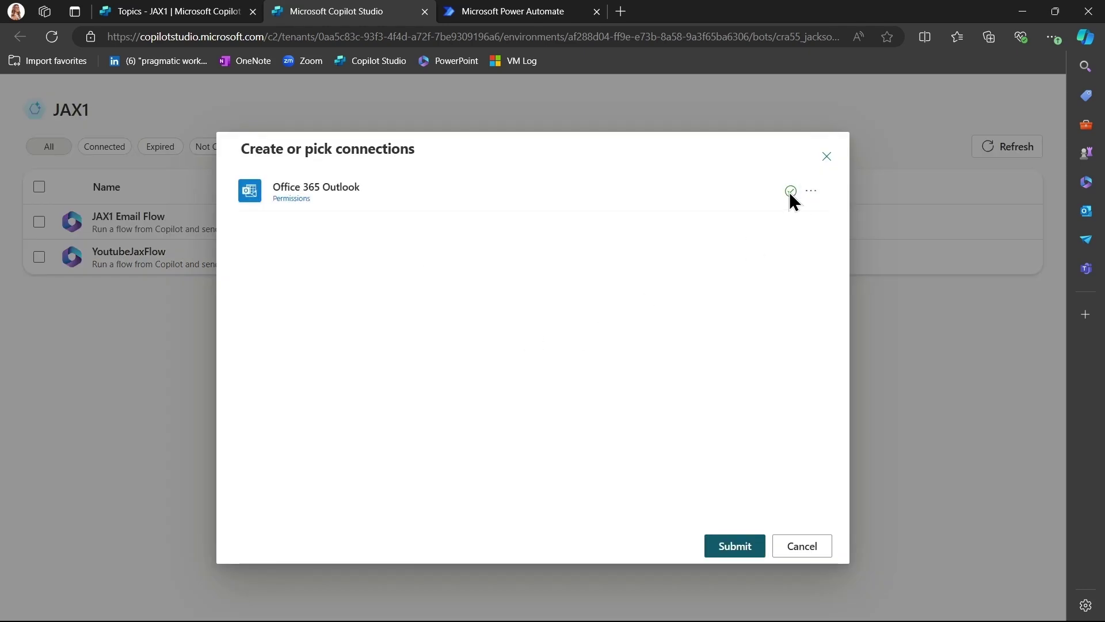
left_click(739, 549)
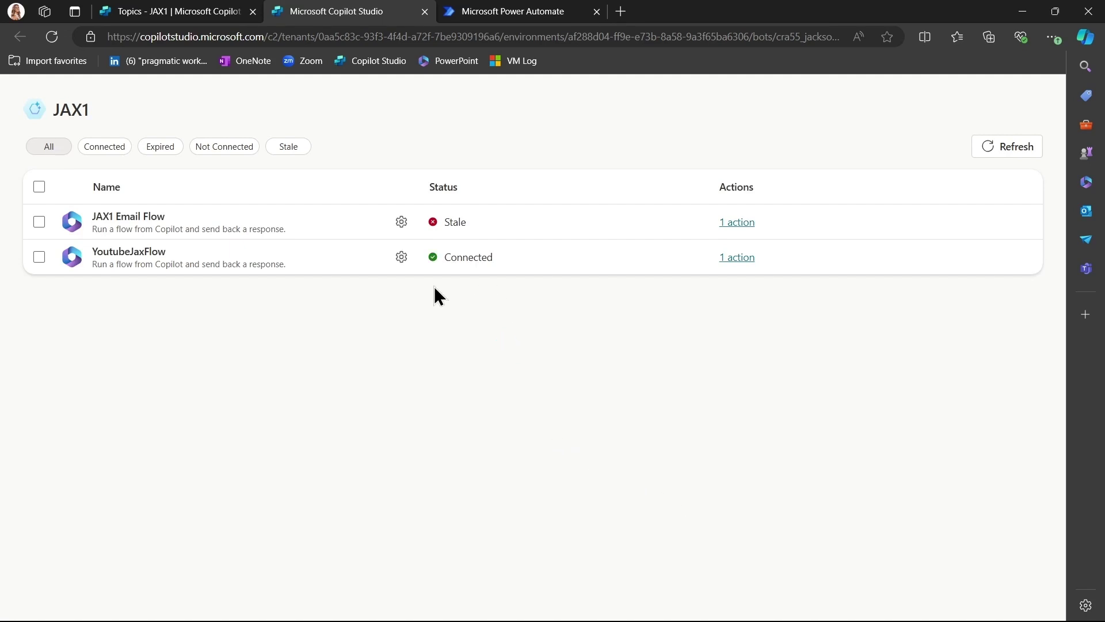
left_click(168, 18)
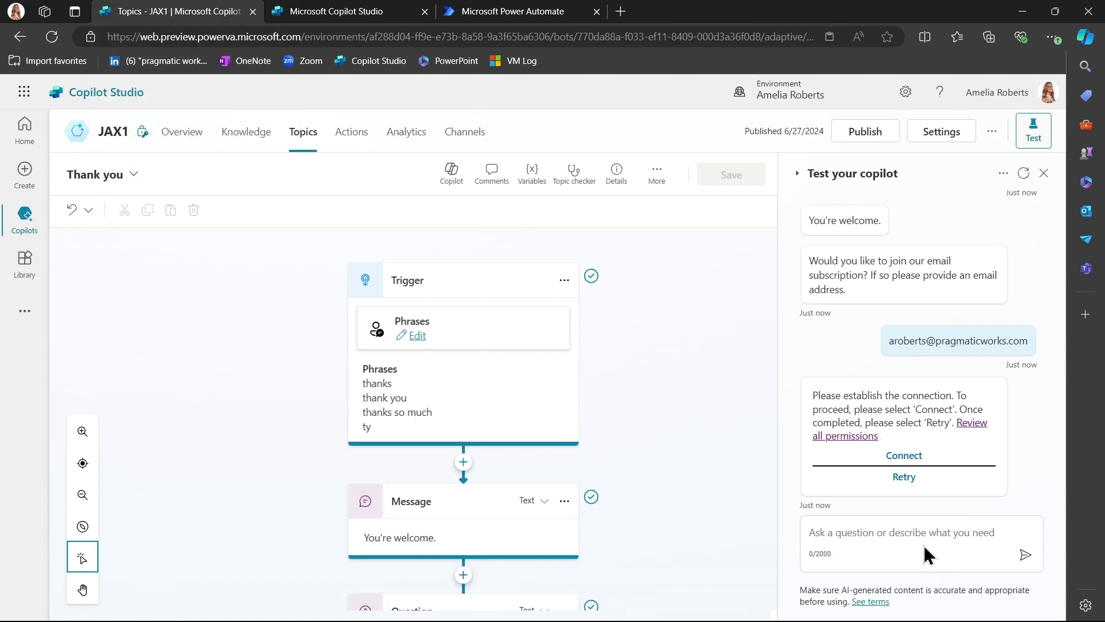
Step: Restart the test chat and resend the name, 'Thanks', and the email address
left_click(908, 530)
scroll(964, 394, "up", 5)
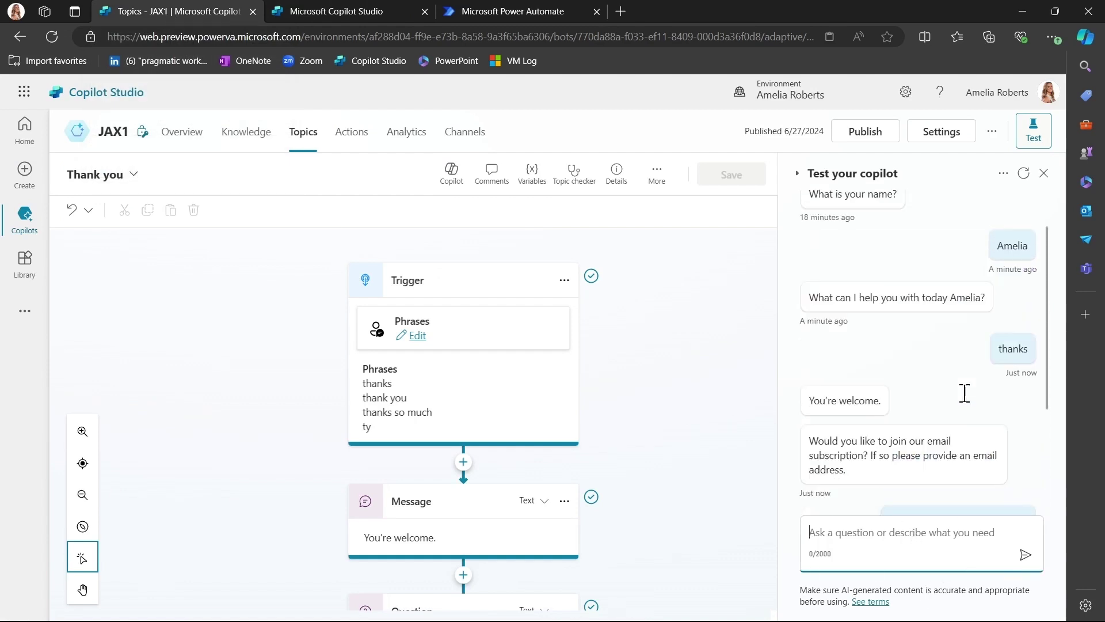
left_click(1024, 174)
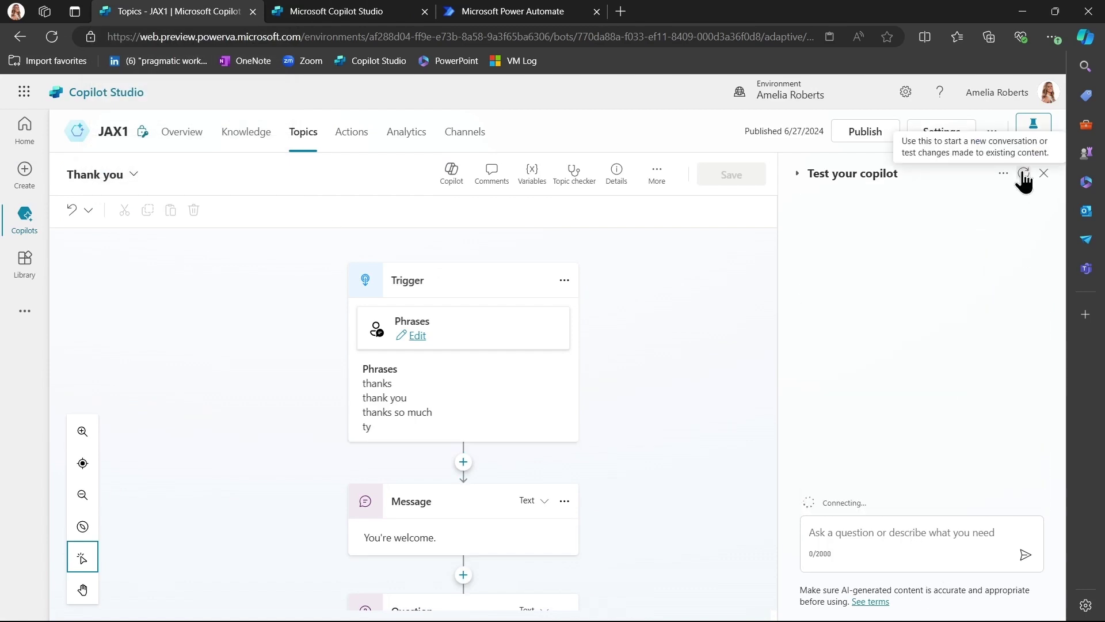
left_click(861, 533)
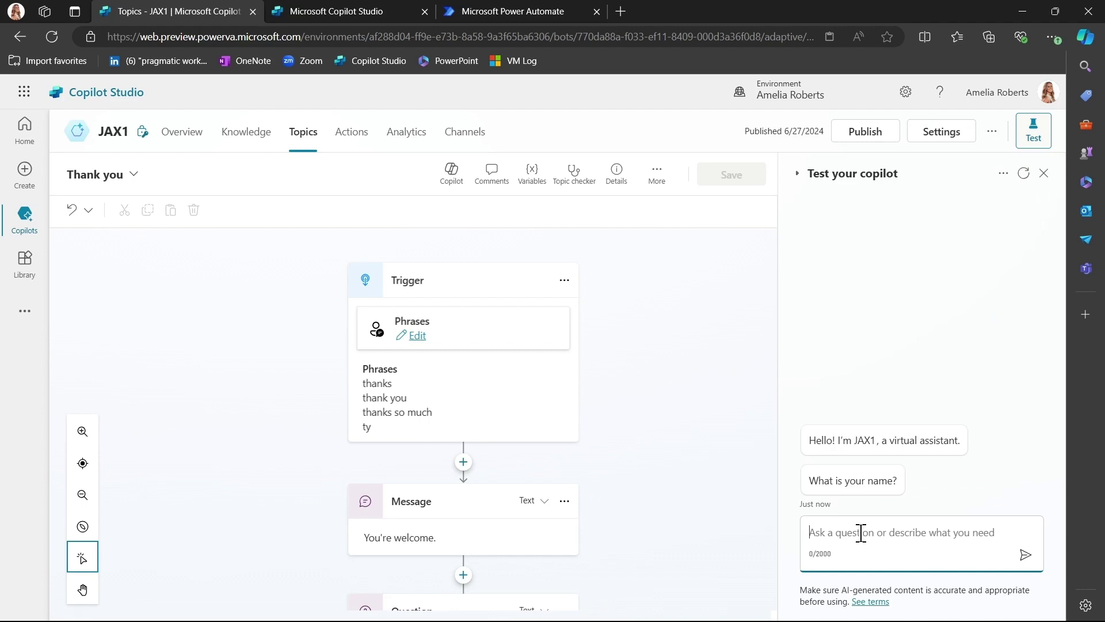
type("Amelia")
key("Return")
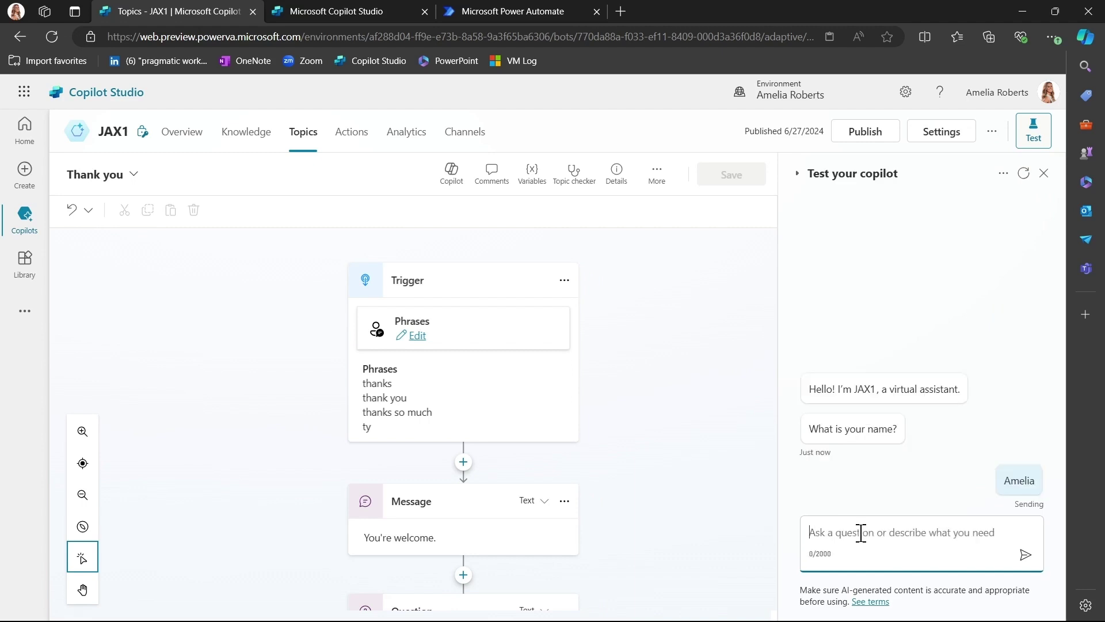
type("Th")
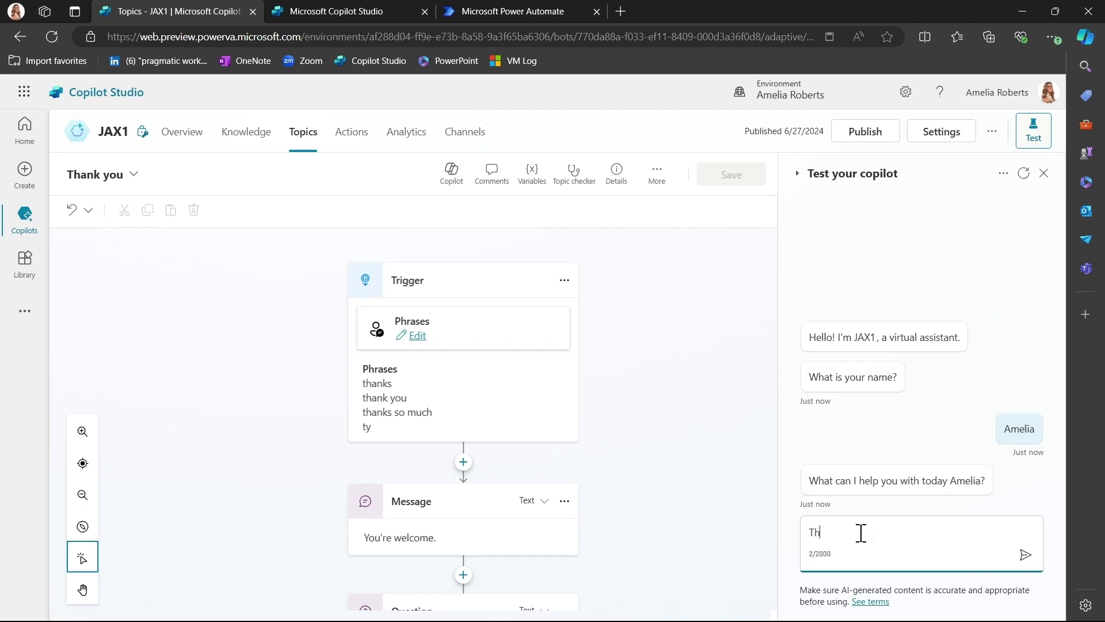
type("anks")
key("Return")
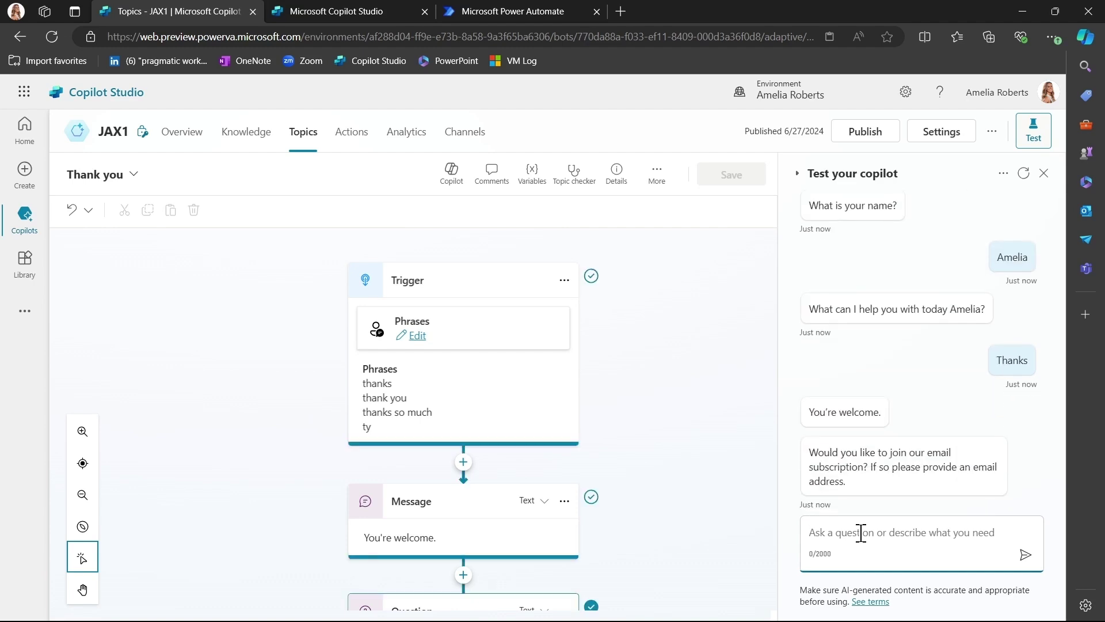
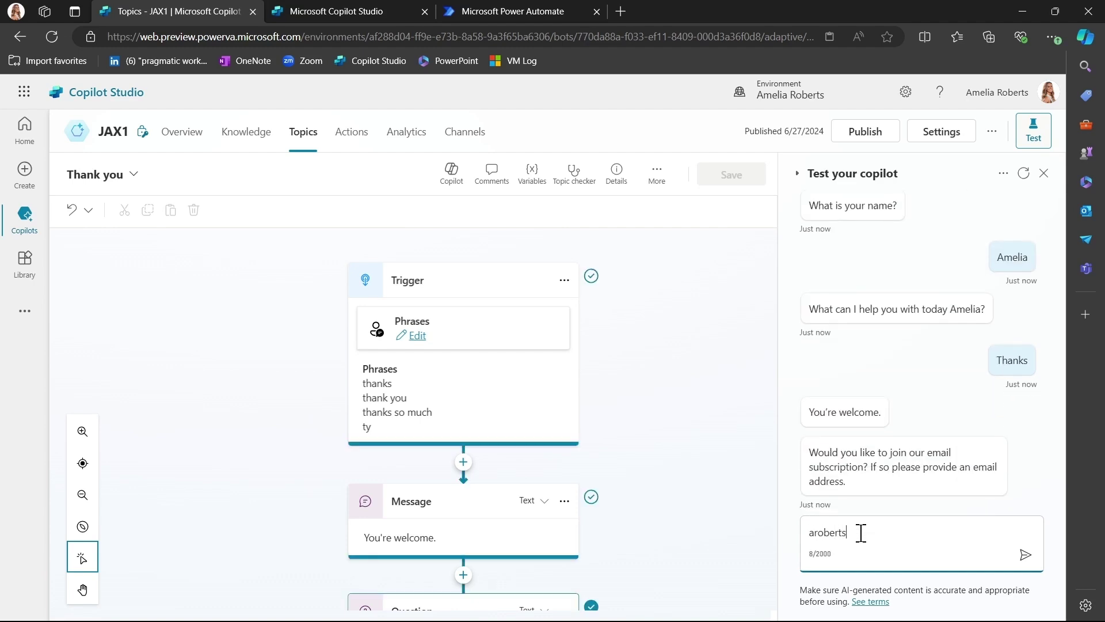
key("Return")
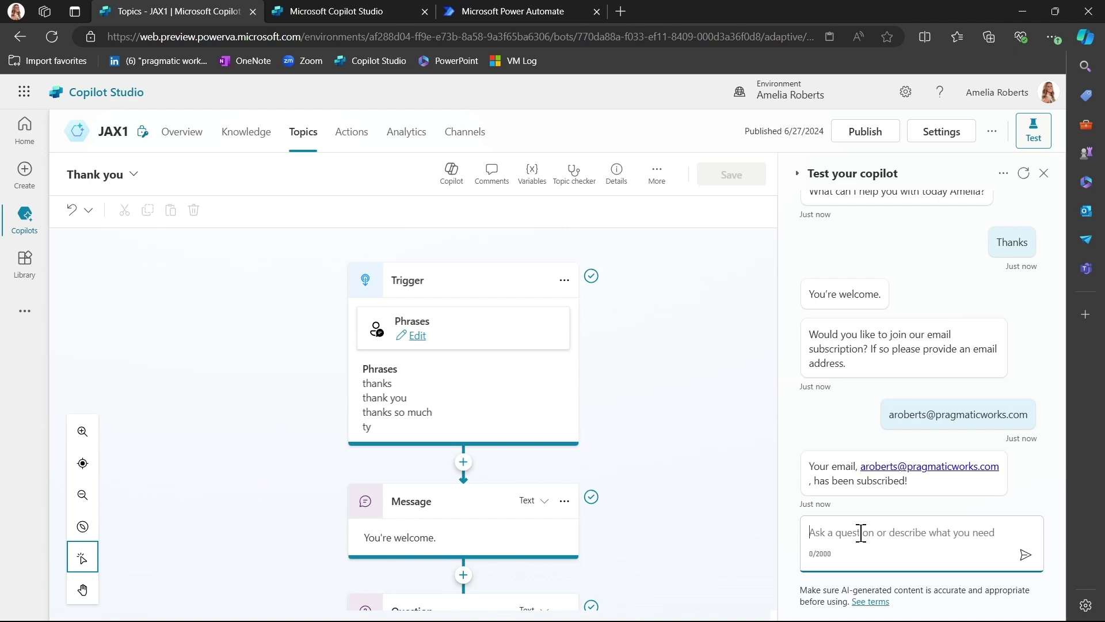
scroll(617, 401, "down", 5)
scroll(619, 404, "down", 2)
scroll(620, 409, "down", 3)
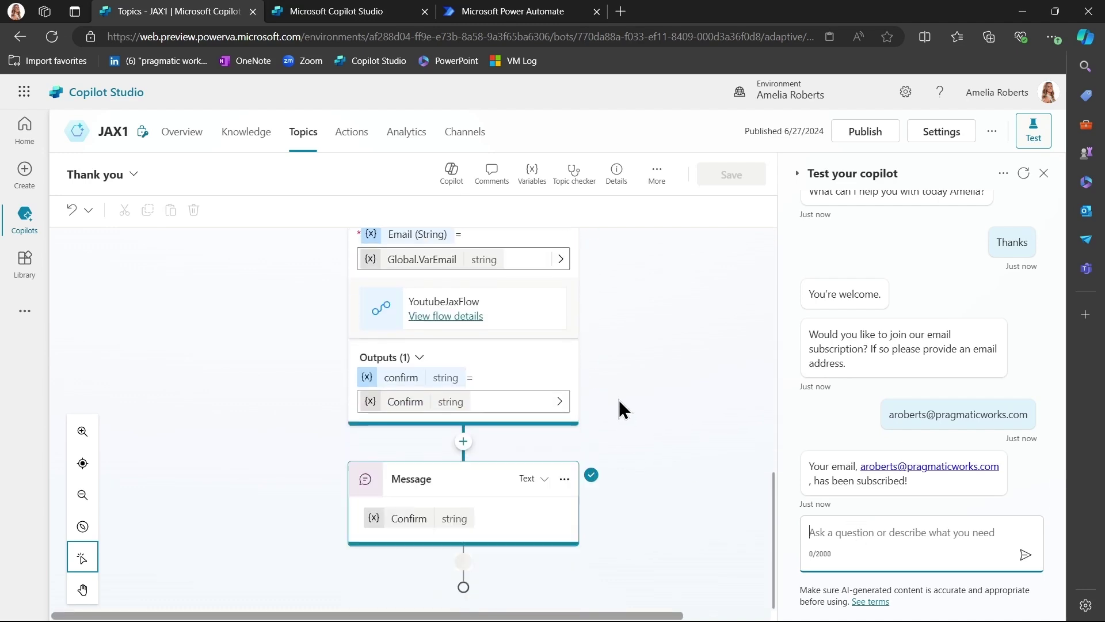